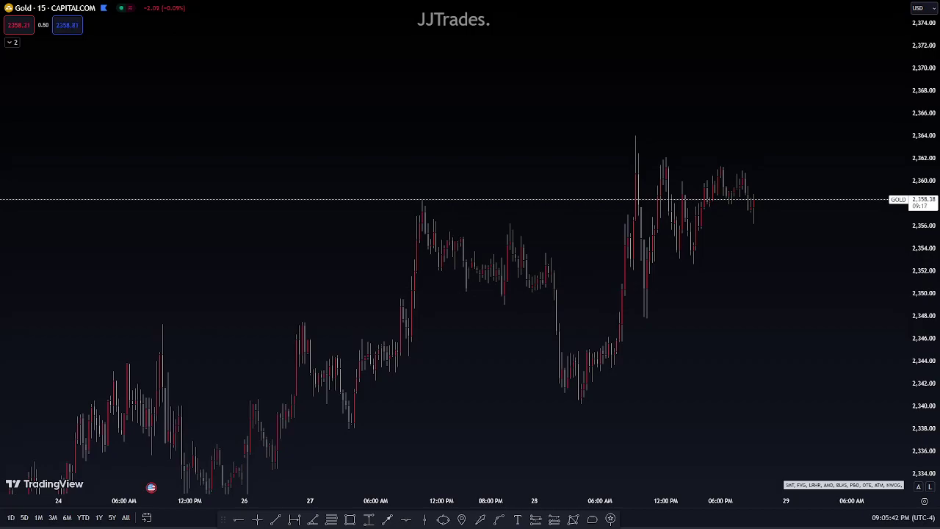
# Zoom and pan the Gold 15-minute chart so the 25–28 May candles fill the view.
pyautogui.scroll(2, 844, 436)
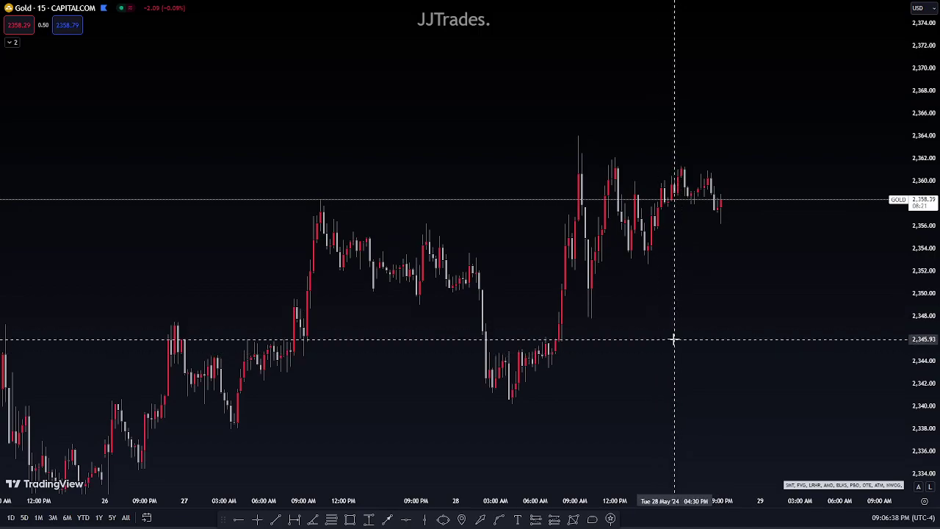
pyautogui.moveTo(594, 366); pyautogui.dragTo(799, 299)
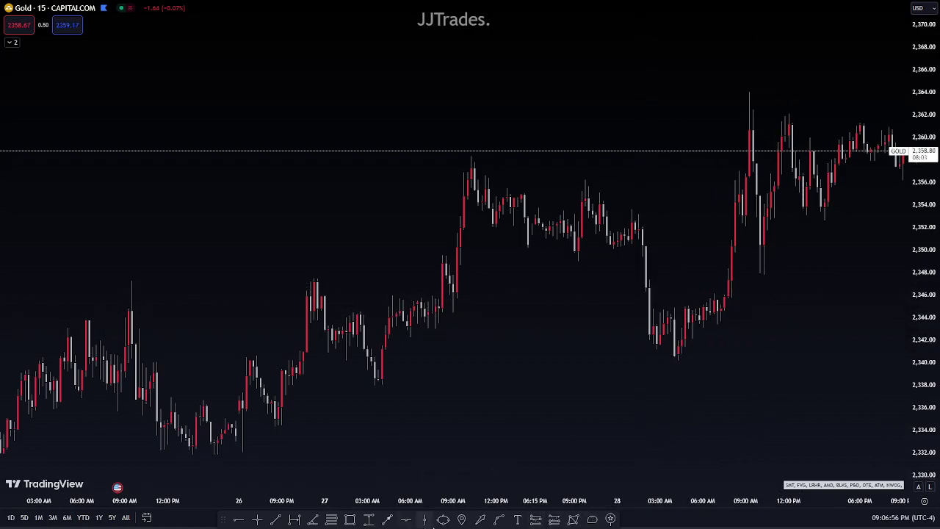
# Circle the May 27 consolidation with an ellipse using the ACCUMULATION template.
pyautogui.click(444, 519)
pyautogui.click(453, 194)
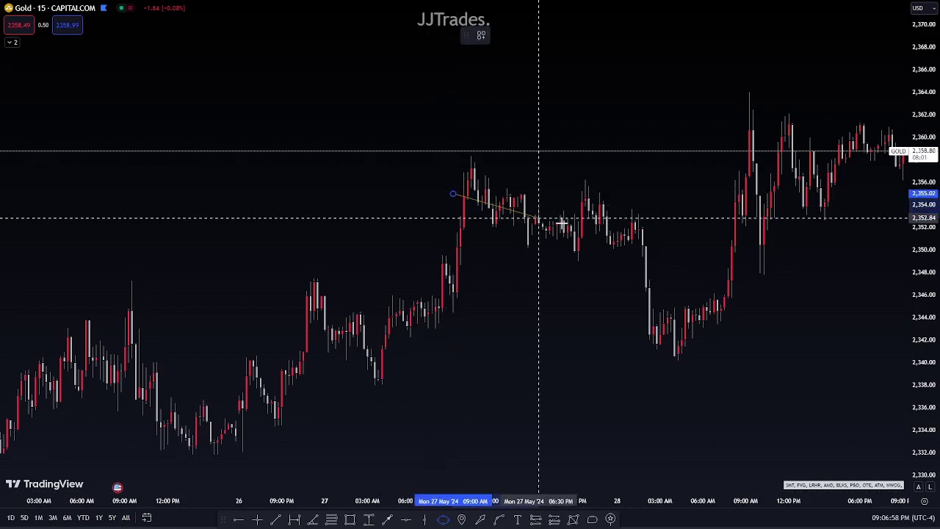
pyautogui.click(641, 225)
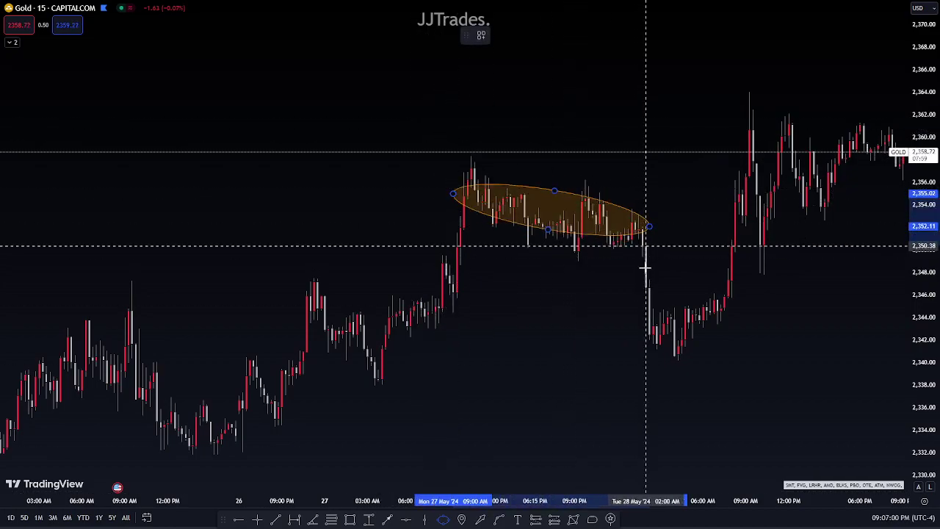
pyautogui.click(643, 257)
pyautogui.click(604, 271)
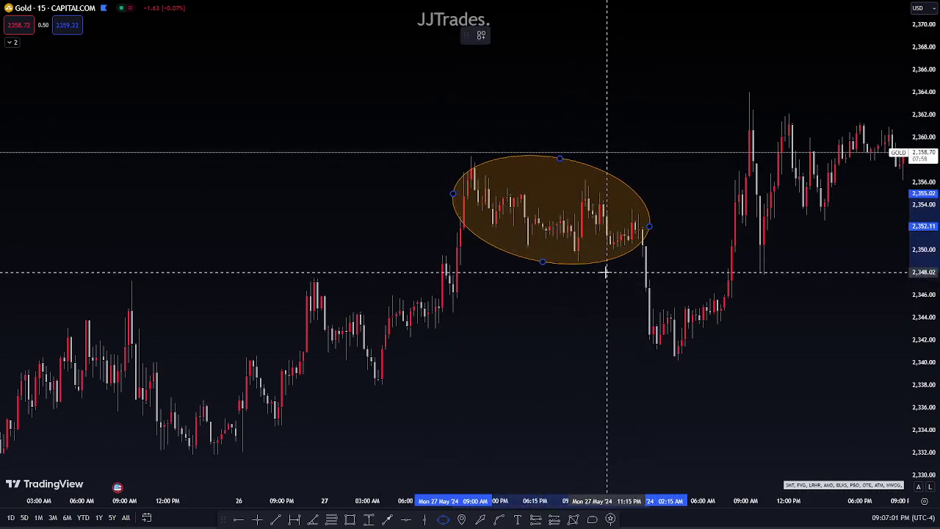
pyautogui.click(482, 35)
pyautogui.click(499, 94)
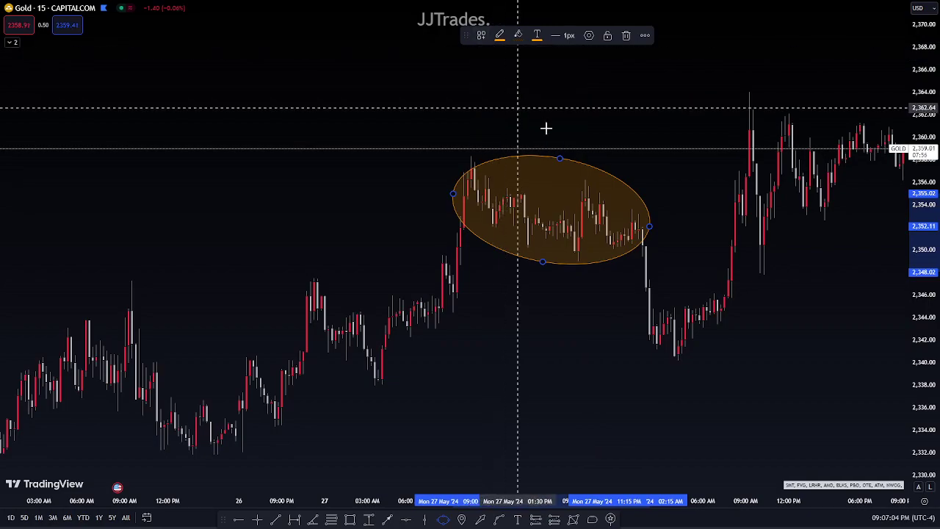
# Circle the following drop with a second ellipse using the MANIPULATION template.
pyautogui.click(633, 211)
pyautogui.click(671, 371)
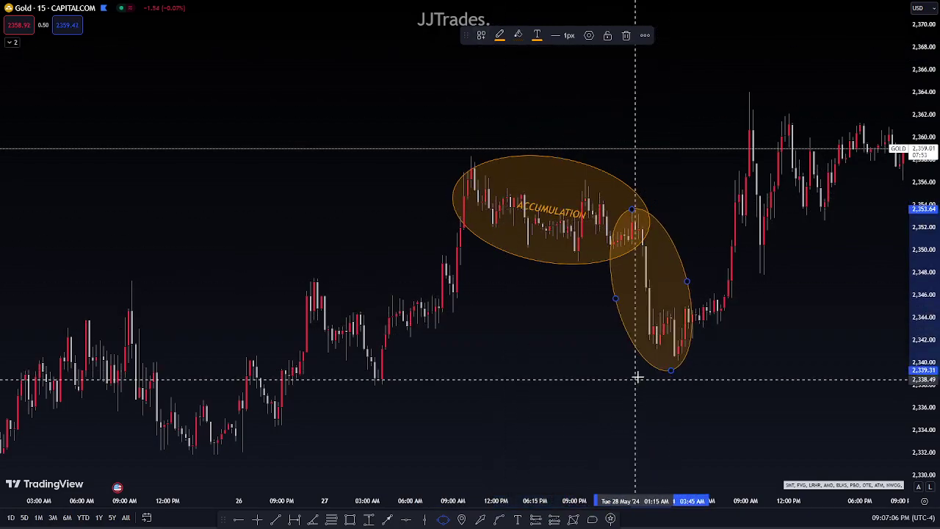
pyautogui.click(646, 373)
pyautogui.click(482, 35)
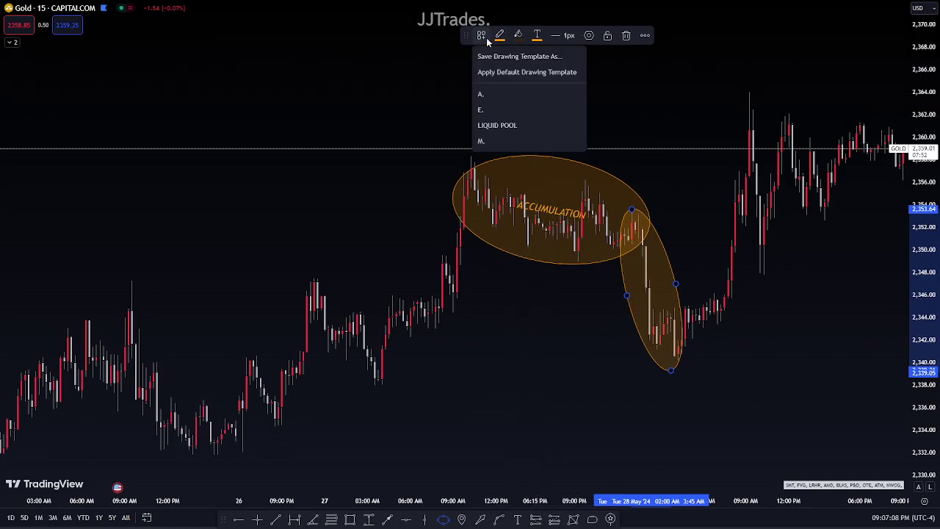
pyautogui.click(514, 139)
pyautogui.click(626, 103)
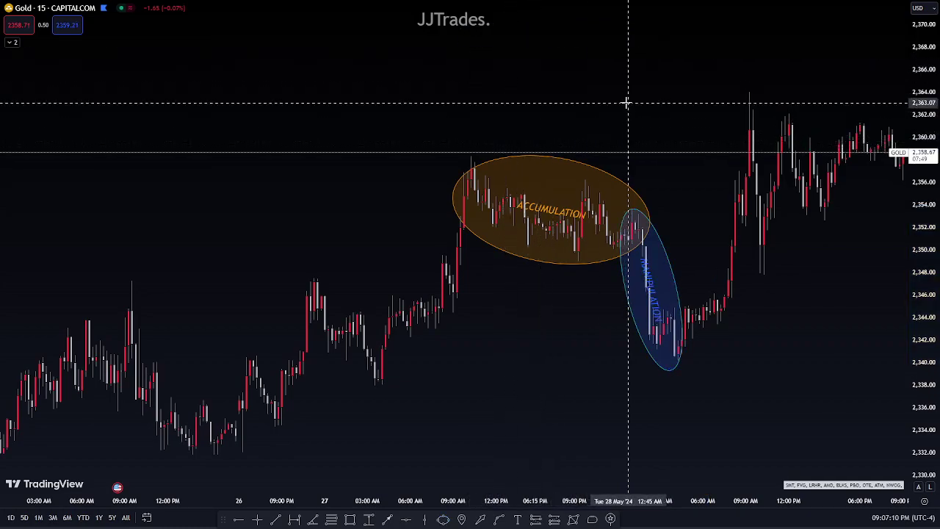
pyautogui.scroll(3, 840, 242)
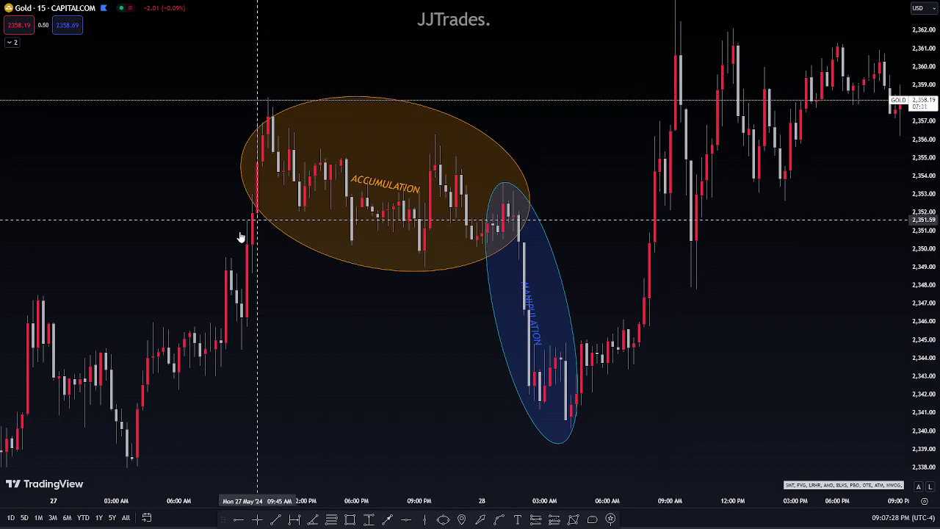
# Draw a Liquidity Purge trend line from the 27 May low, levelled at ~2,342 through the drop.
pyautogui.click(276, 519)
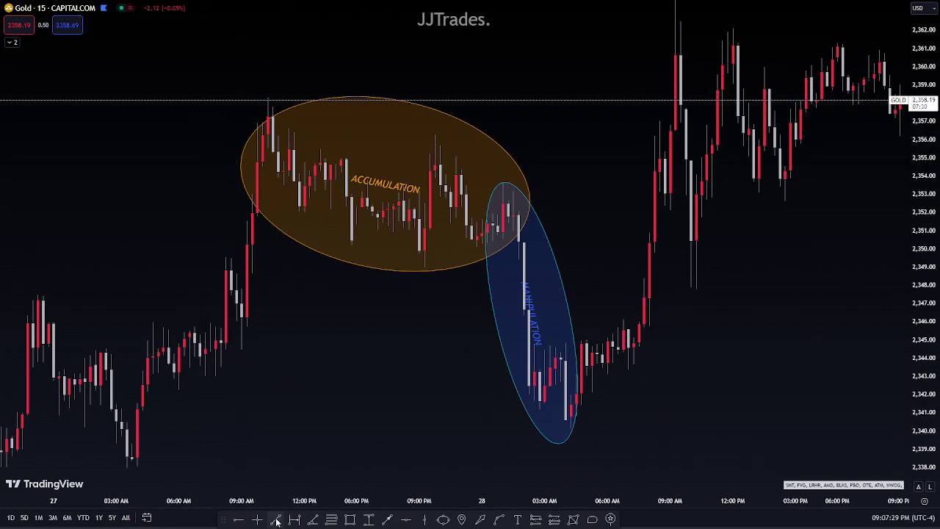
pyautogui.click(178, 390)
pyautogui.click(242, 350)
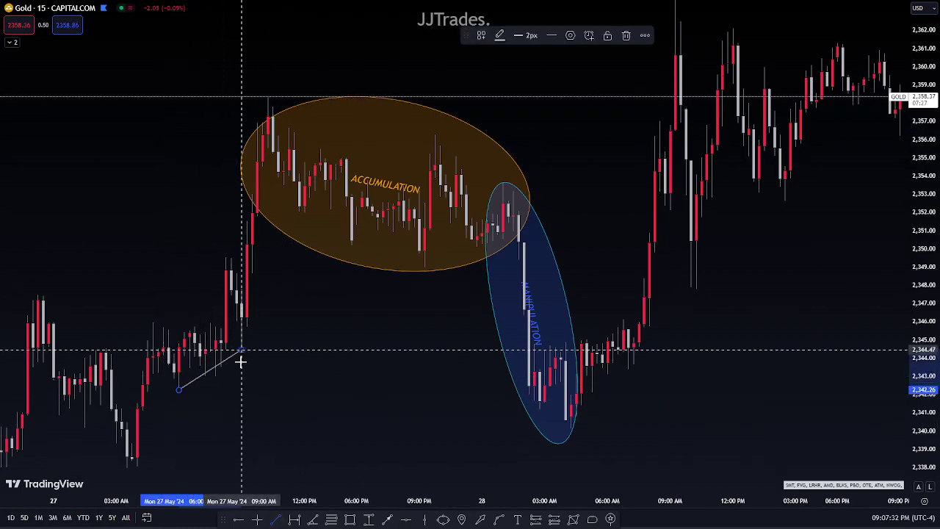
pyautogui.click(481, 39)
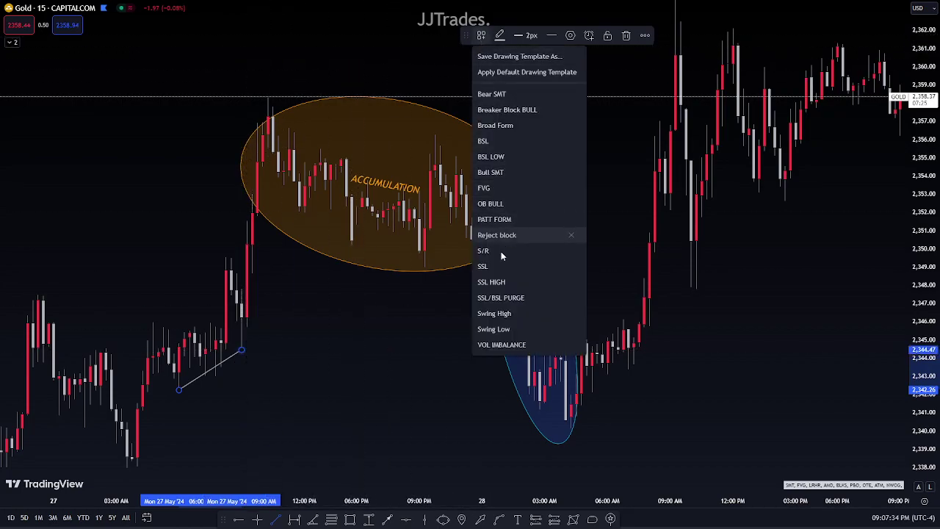
pyautogui.click(498, 298)
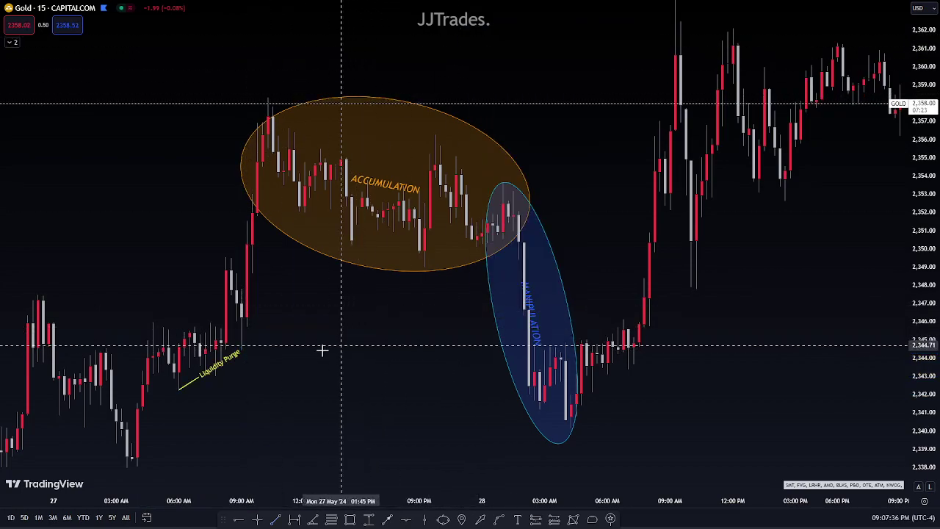
pyautogui.moveTo(244, 355); pyautogui.dragTo(684, 391)
pyautogui.click(665, 307)
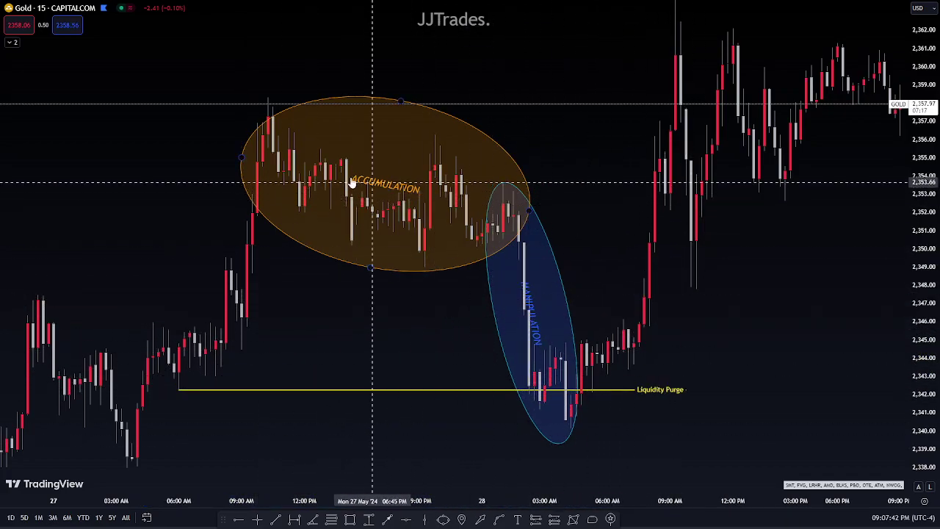
pyautogui.moveTo(444, 184); pyautogui.dragTo(570, 184)
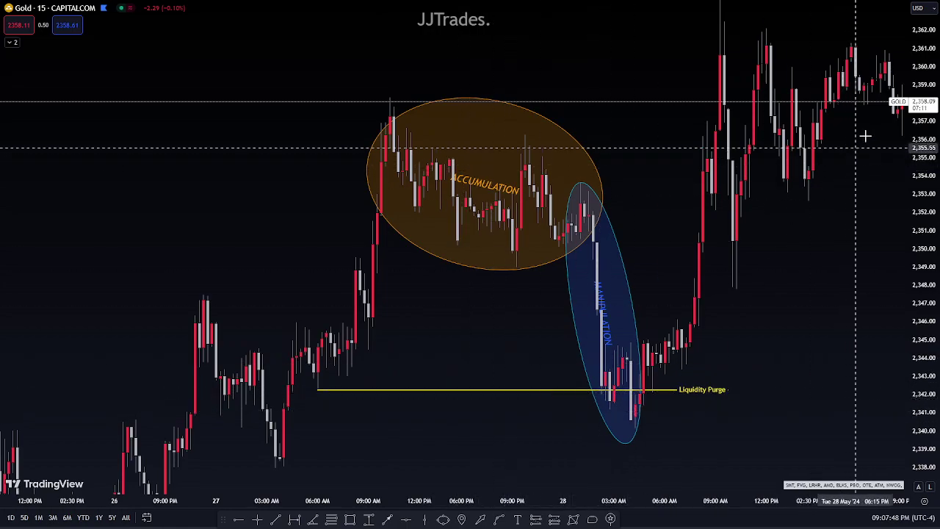
pyautogui.moveTo(878, 158); pyautogui.dragTo(779, 243)
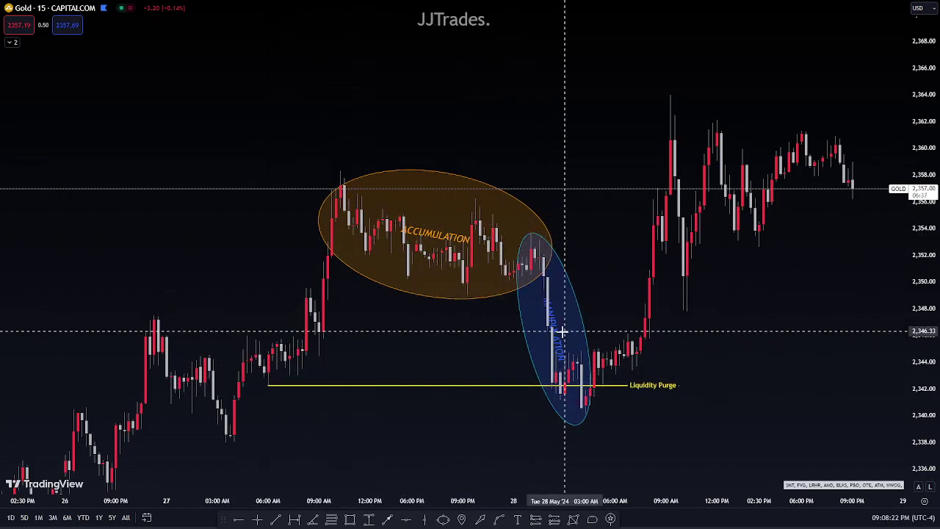
# Circle the rally from the manipulation low with an ellipse using the EXPANSION template.
pyautogui.click(589, 412)
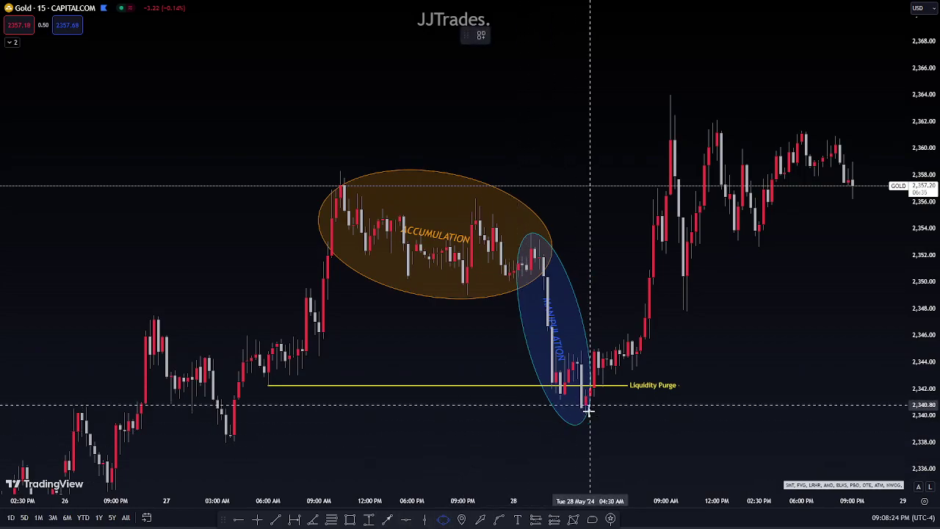
pyautogui.click(586, 413)
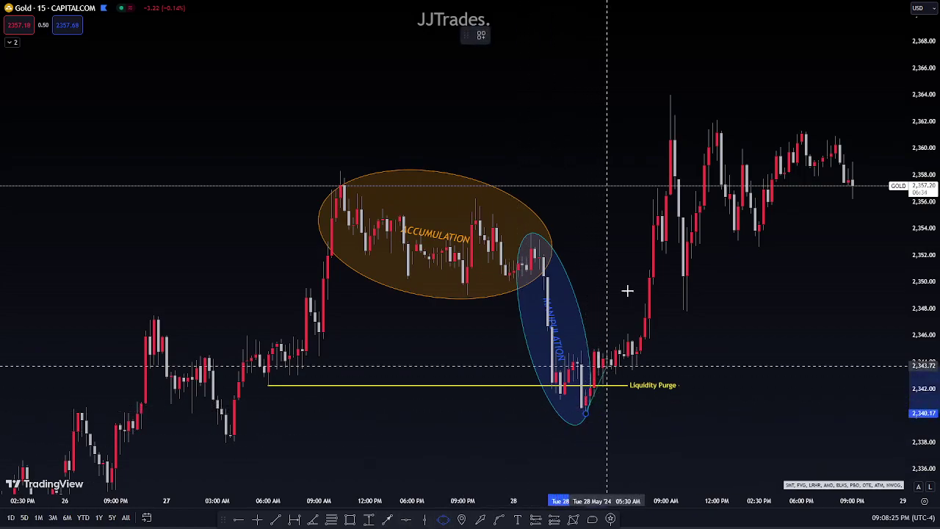
pyautogui.click(675, 100)
pyautogui.click(657, 95)
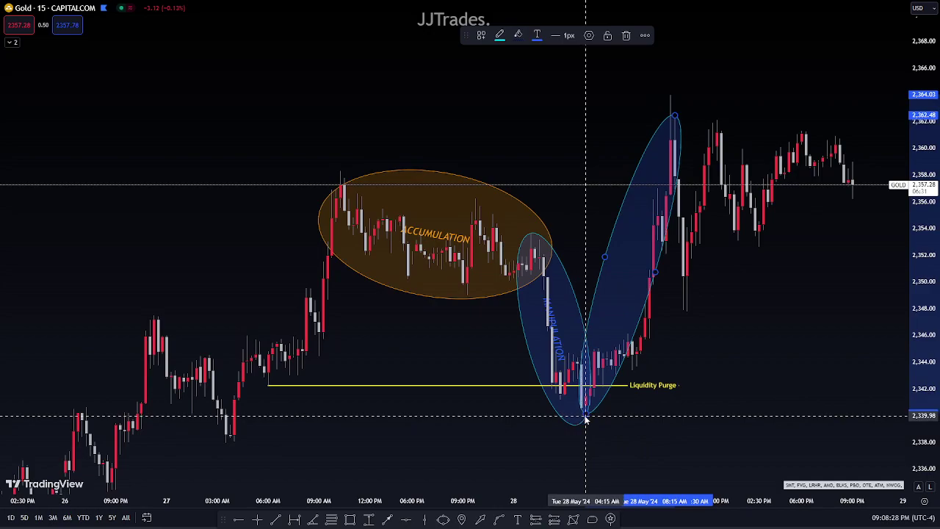
pyautogui.moveTo(585, 419); pyautogui.dragTo(616, 416)
pyautogui.click(481, 35)
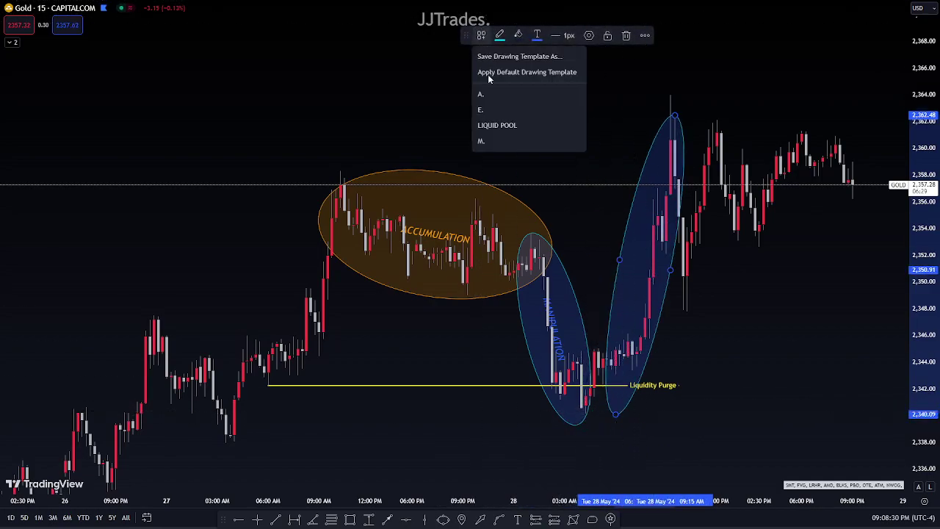
pyautogui.click(490, 111)
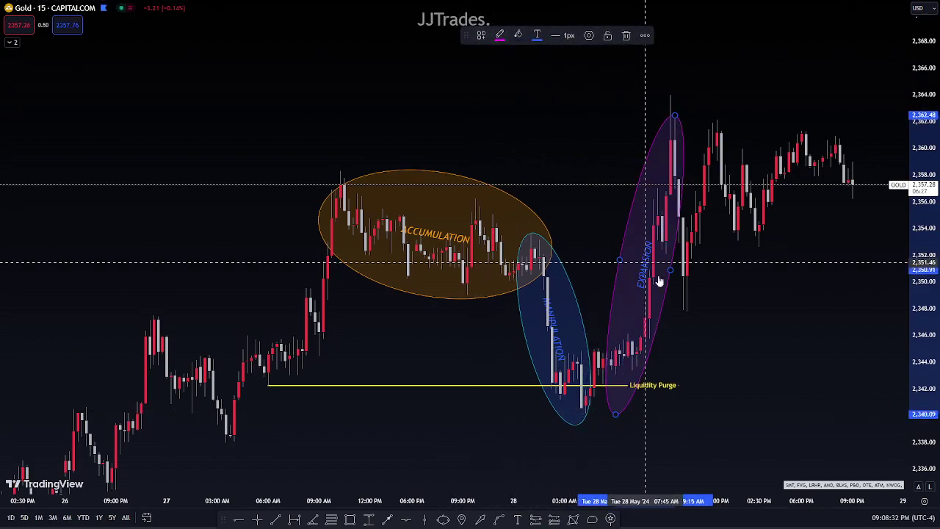
pyautogui.click(665, 310)
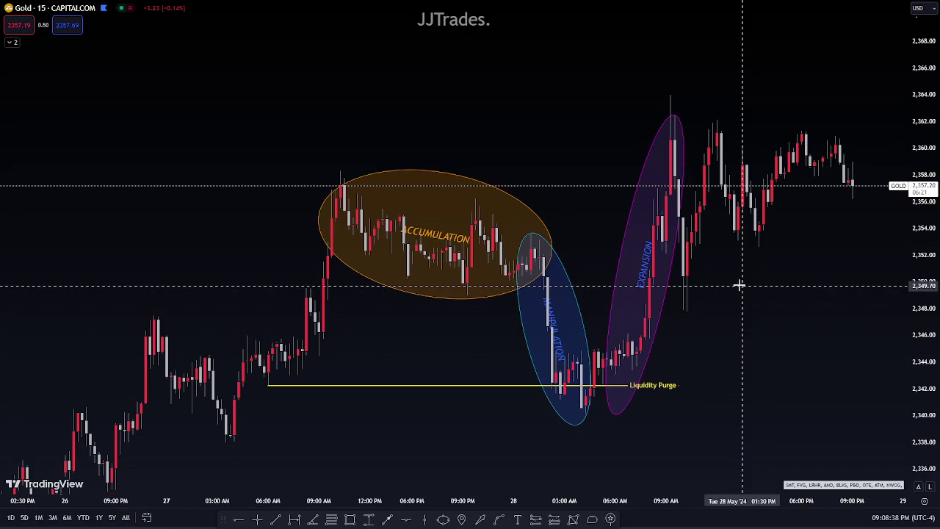
# Hide the Manipulation, Expansion and Accumulation ellipses from the chart.
pyautogui.click(544, 239)
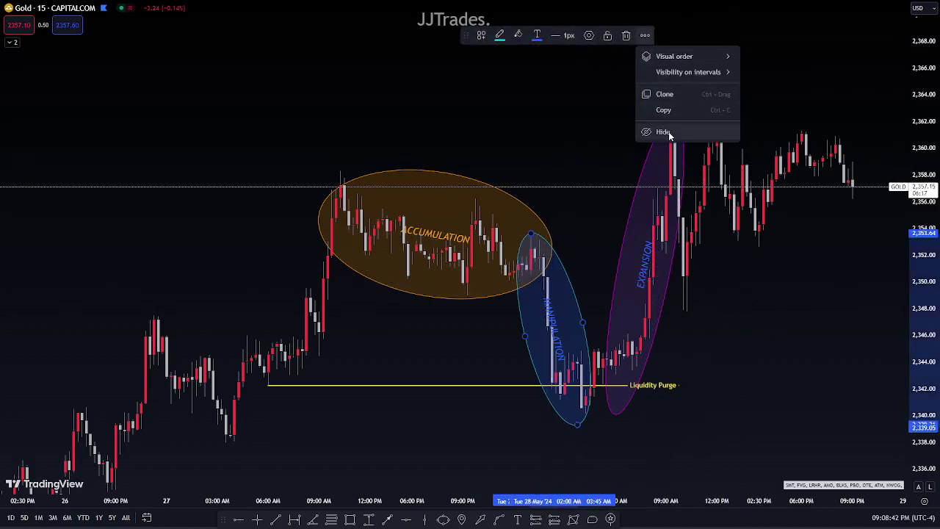
pyautogui.click(663, 131)
pyautogui.click(681, 125)
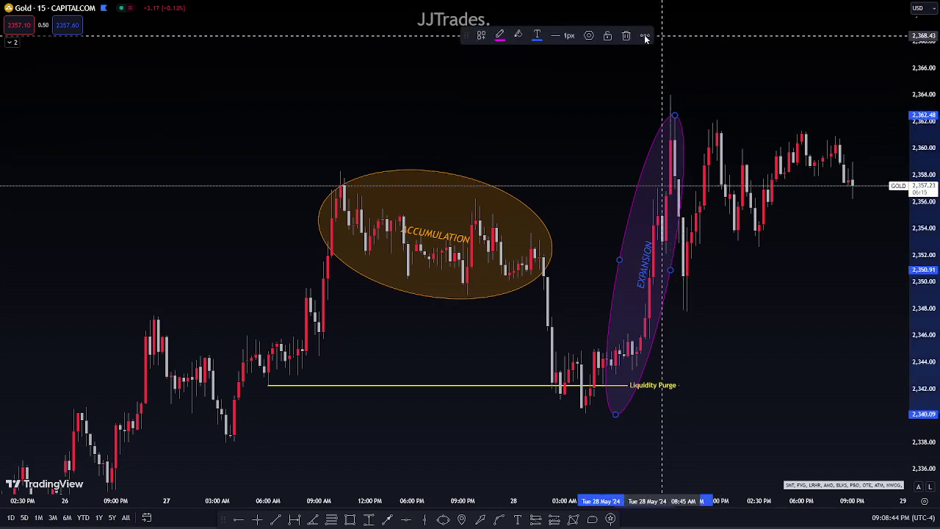
pyautogui.click(647, 36)
pyautogui.click(664, 132)
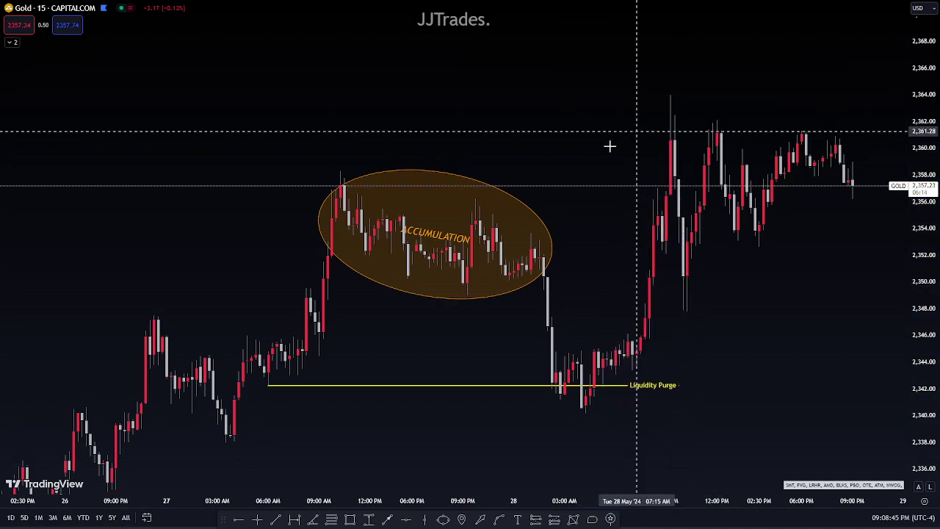
pyautogui.click(541, 217)
pyautogui.click(646, 36)
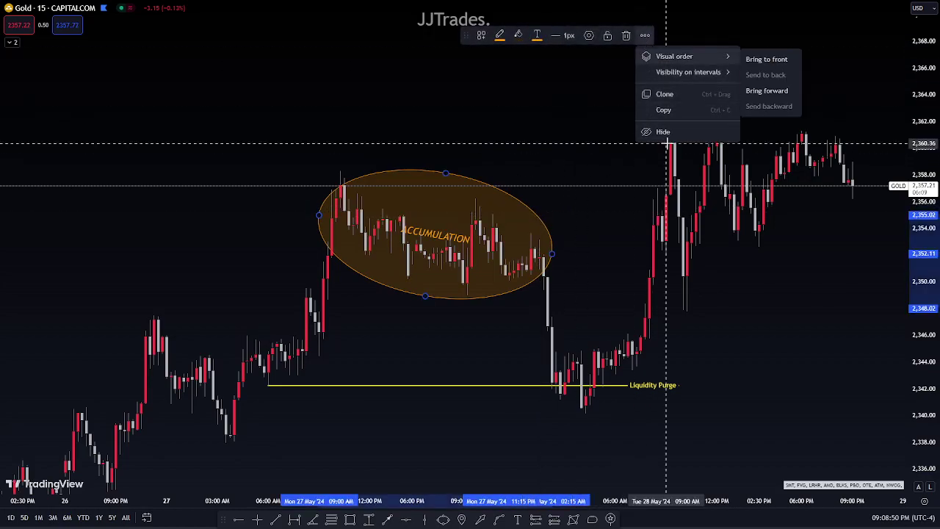
pyautogui.click(664, 133)
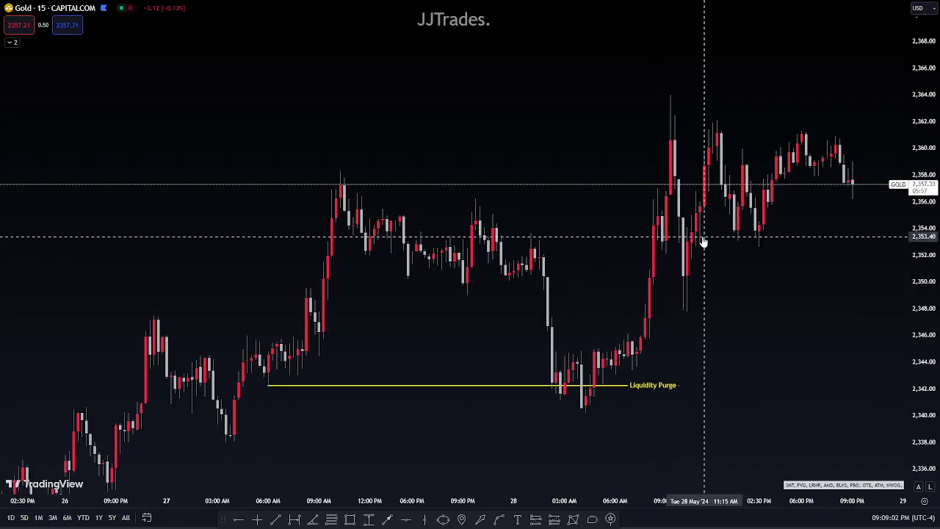
# Draw a short line at the swing high near 2,353.5 using the Swing High template.
pyautogui.scroll(2, 703, 242)
pyautogui.moveTo(919, 356); pyautogui.dragTo(900, 268)
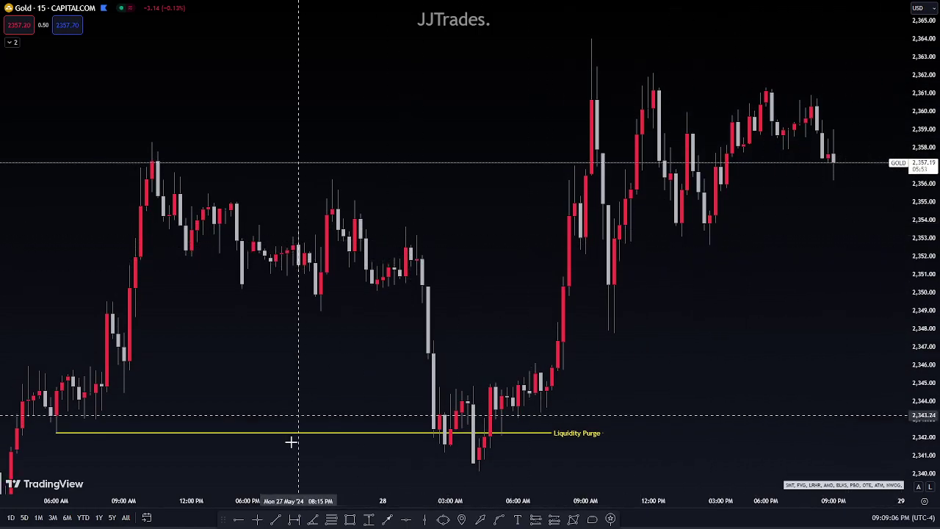
pyautogui.click(406, 218)
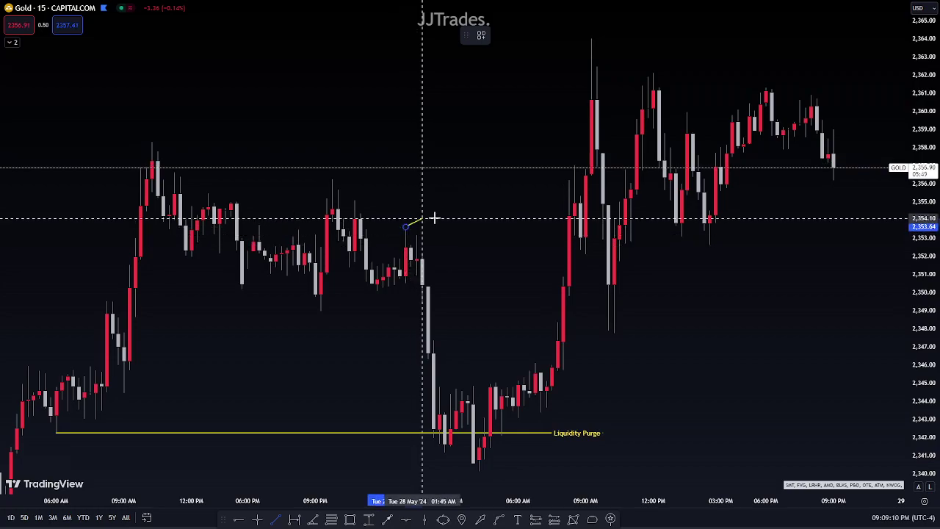
pyautogui.click(695, 239)
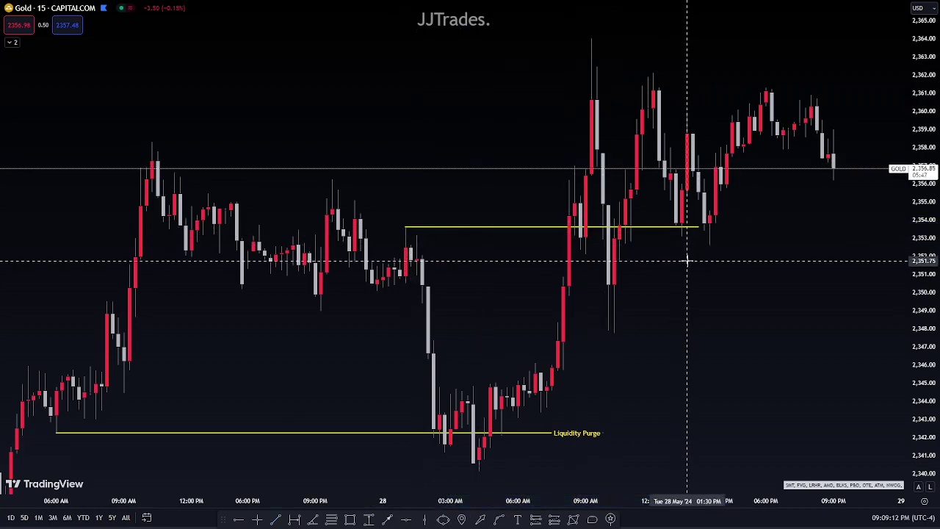
pyautogui.click(482, 37)
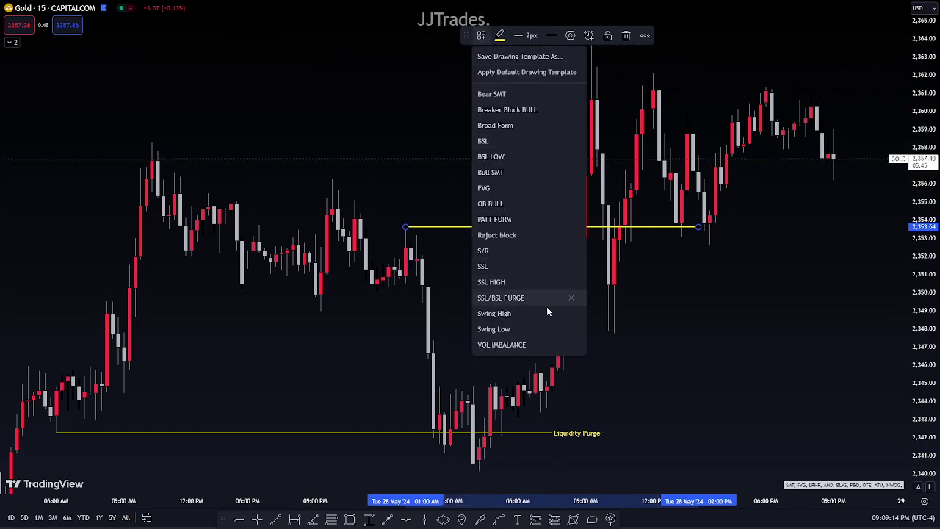
pyautogui.click(547, 311)
pyautogui.moveTo(703, 225); pyautogui.dragTo(542, 228)
pyautogui.click(629, 270)
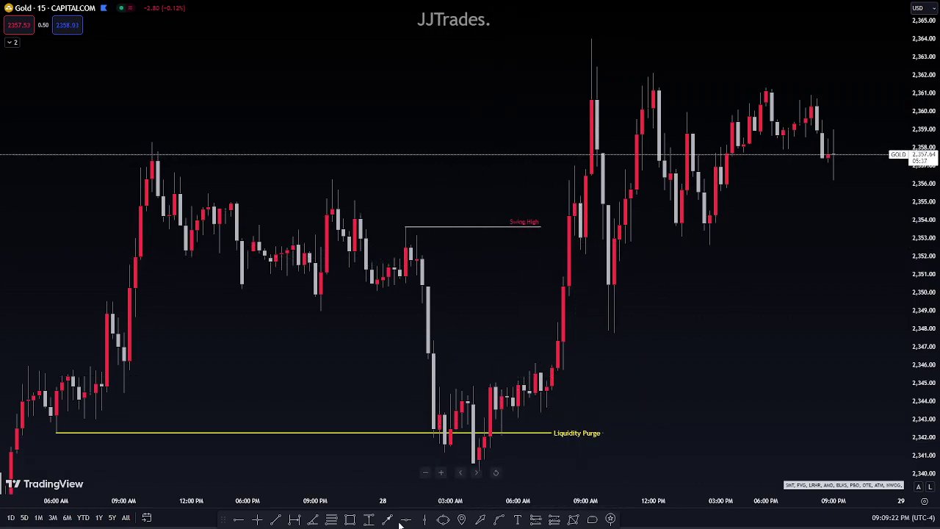
pyautogui.click(350, 519)
# Draw an orange zone box spanning about 2,351–2,353 across the 28 May rally candles.
pyautogui.moveTo(564, 281)
pyautogui.mouseDown()
pyautogui.moveTo(575, 236)
pyautogui.moveTo(704, 256)
pyautogui.mouseUp()
pyautogui.rightClick(575, 259)
pyautogui.click(544, 260)
pyautogui.click(769, 261)
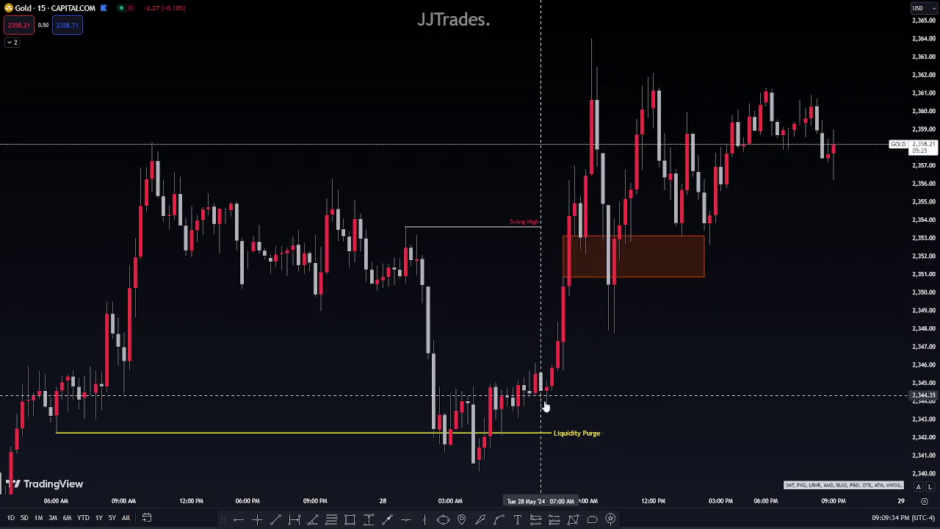
pyautogui.click(552, 520)
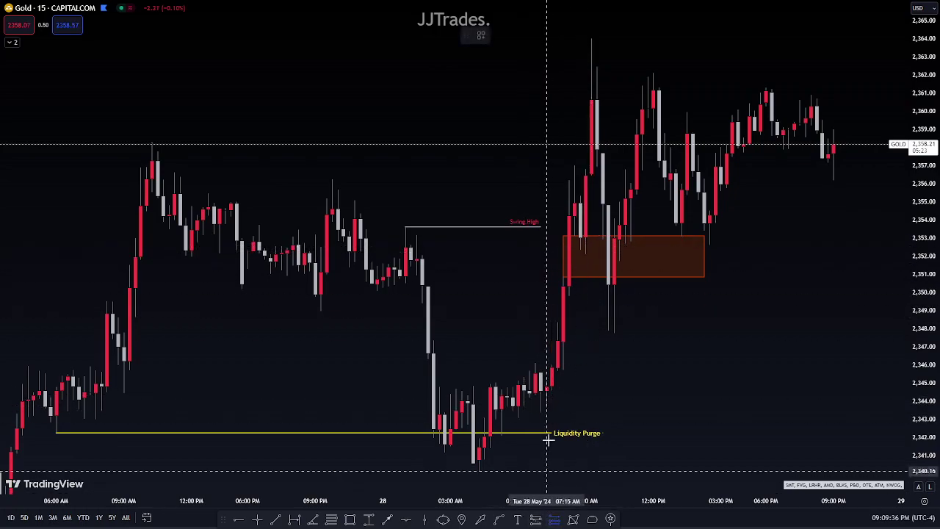
pyautogui.click(578, 235)
pyautogui.click(578, 383)
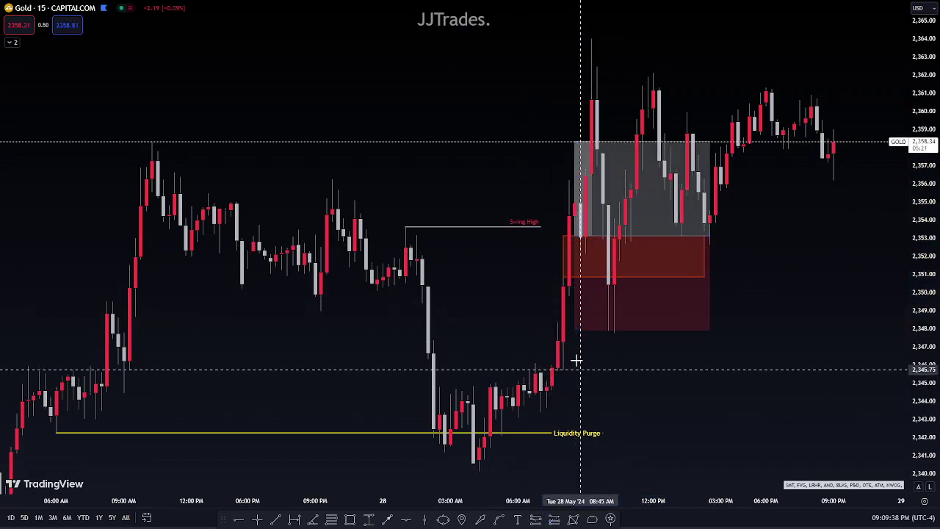
pyautogui.moveTo(575, 332); pyautogui.dragTo(567, 313)
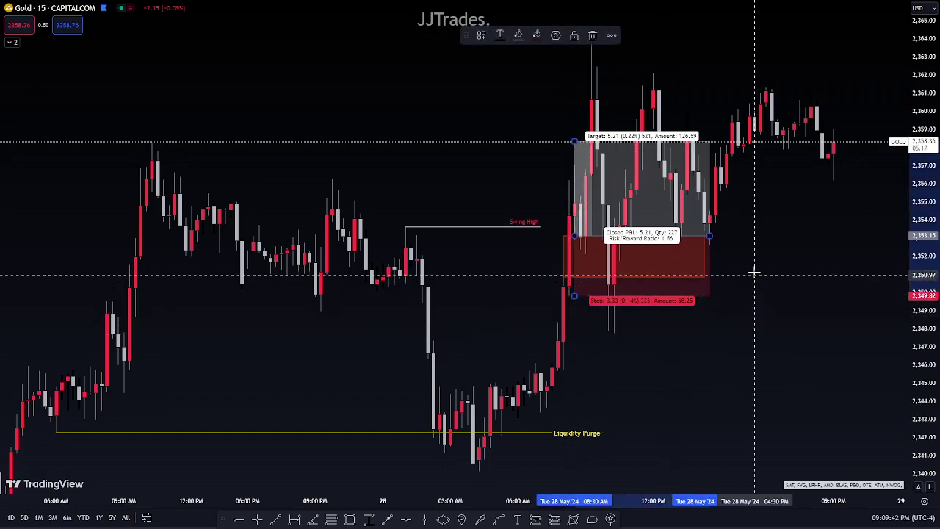
pyautogui.moveTo(762, 247); pyautogui.dragTo(777, 245)
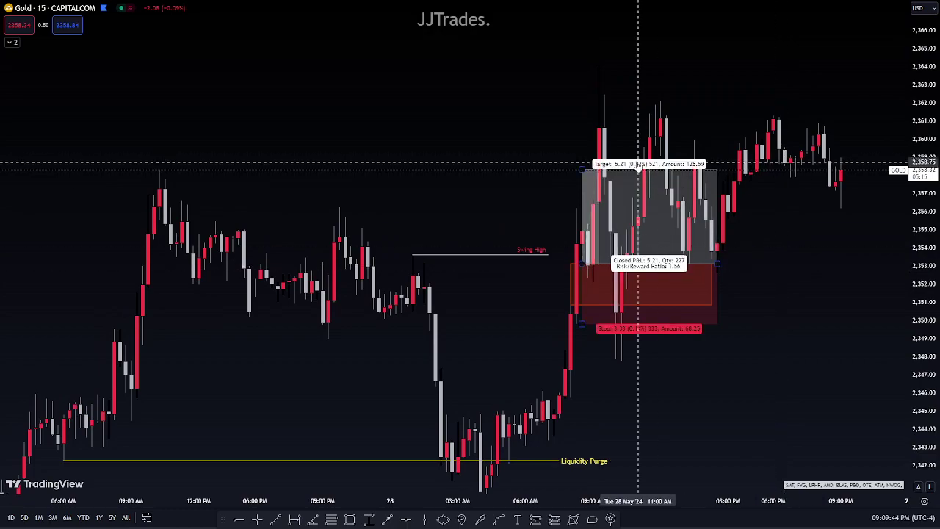
pyautogui.click(587, 164)
pyautogui.moveTo(582, 166); pyautogui.dragTo(230, 169)
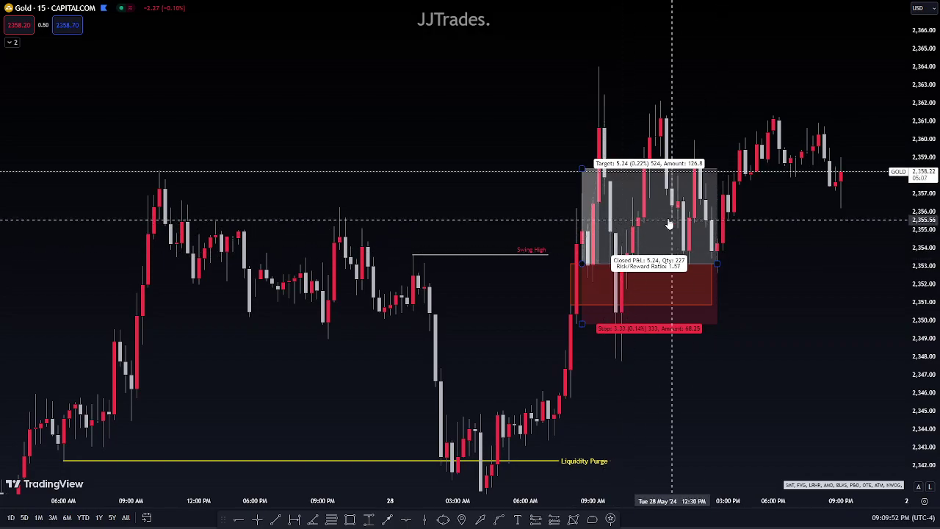
pyautogui.click(592, 229)
pyautogui.click(595, 34)
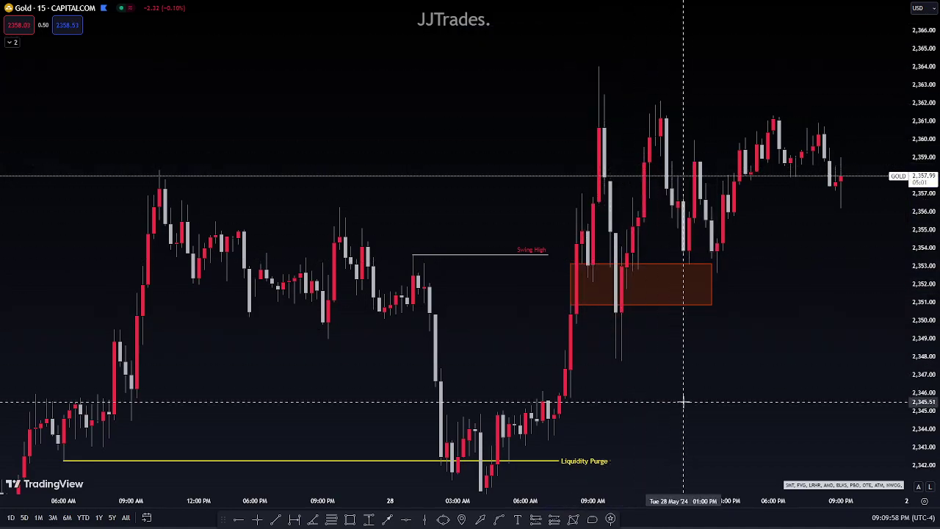
pyautogui.moveTo(683, 402); pyautogui.dragTo(657, 361)
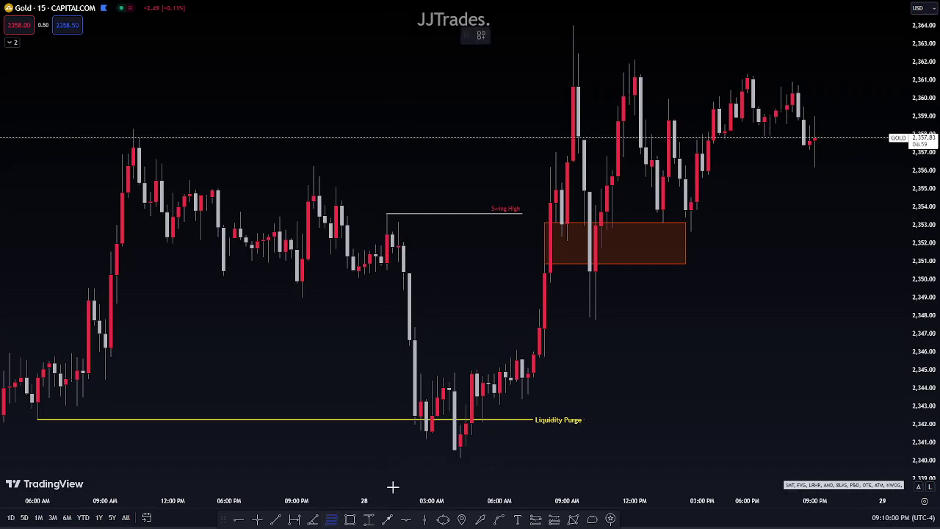
# Draw a Fib retracement from 2,340.17 to 2,364.01 with the P and D template, keeping 0.5 at 2,352.09.
pyautogui.click(460, 458)
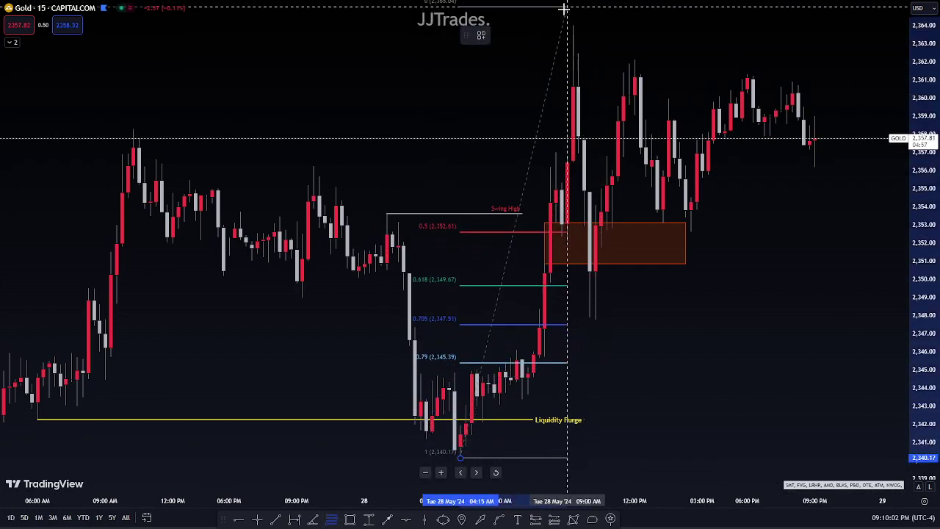
pyautogui.click(572, 13)
pyautogui.click(481, 36)
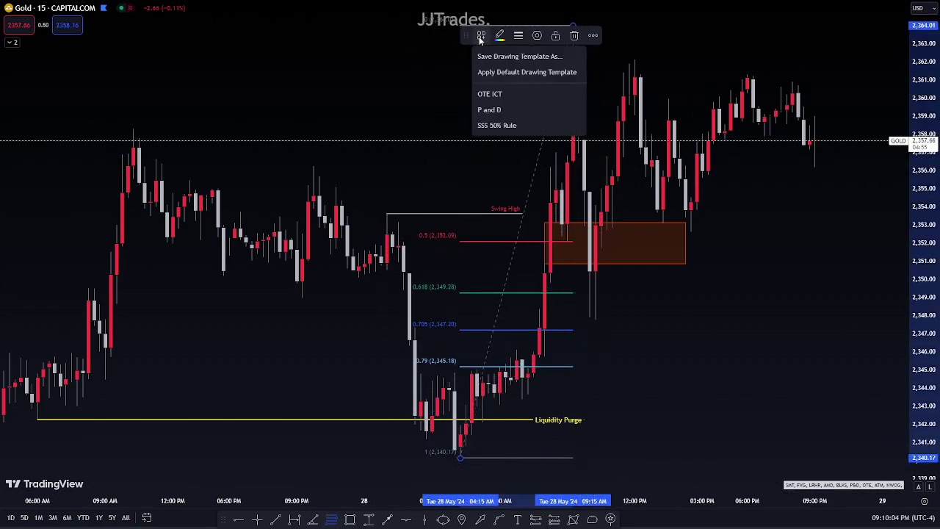
pyautogui.click(509, 112)
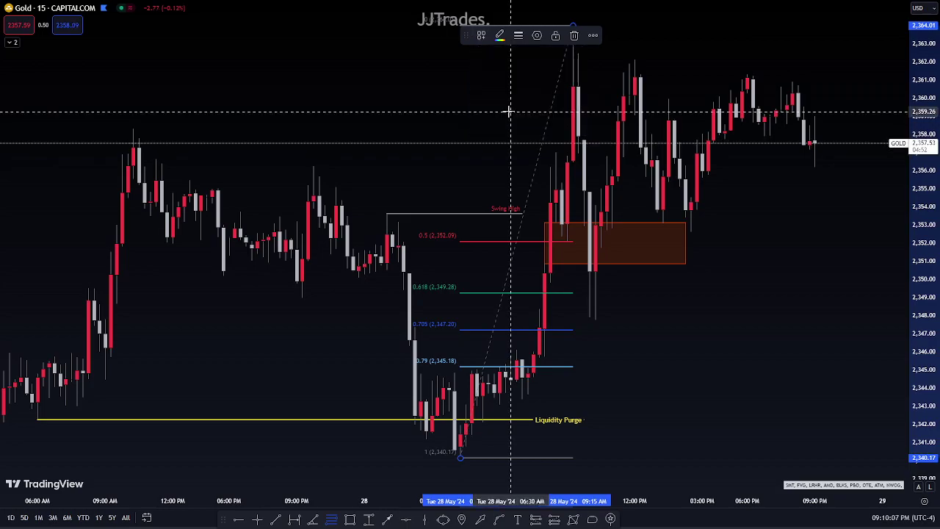
pyautogui.click(742, 302)
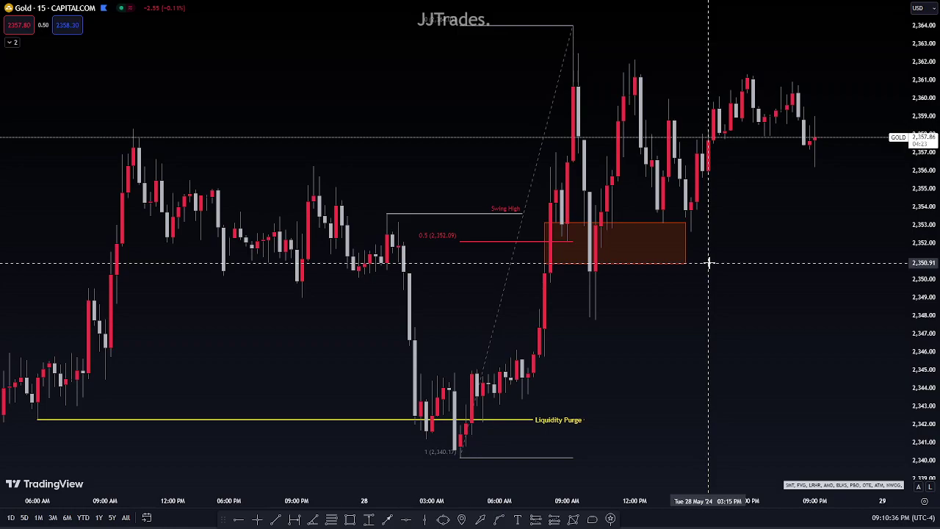
# Delete the orange zone box from the chart.
pyautogui.scroll(2, 771, 228)
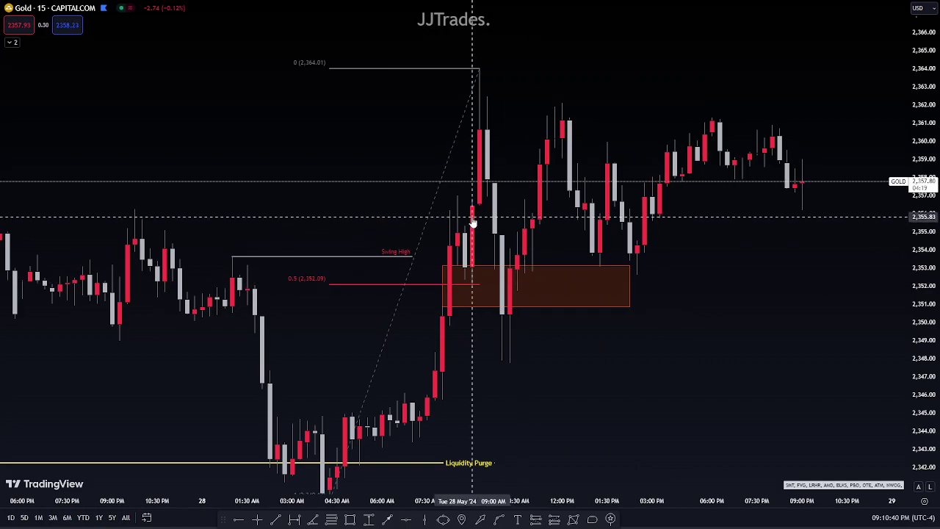
pyautogui.click(507, 308)
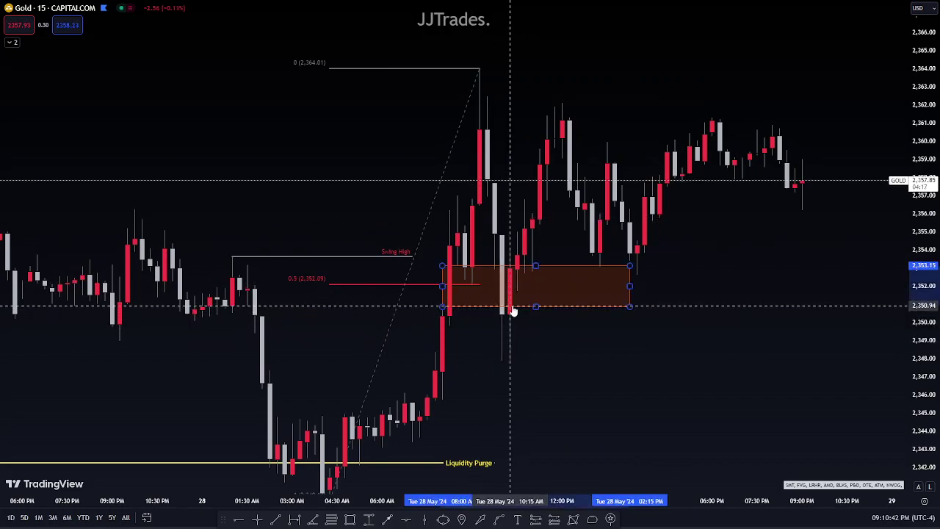
pyautogui.click(629, 33)
pyautogui.scroll(-1, 793, 164)
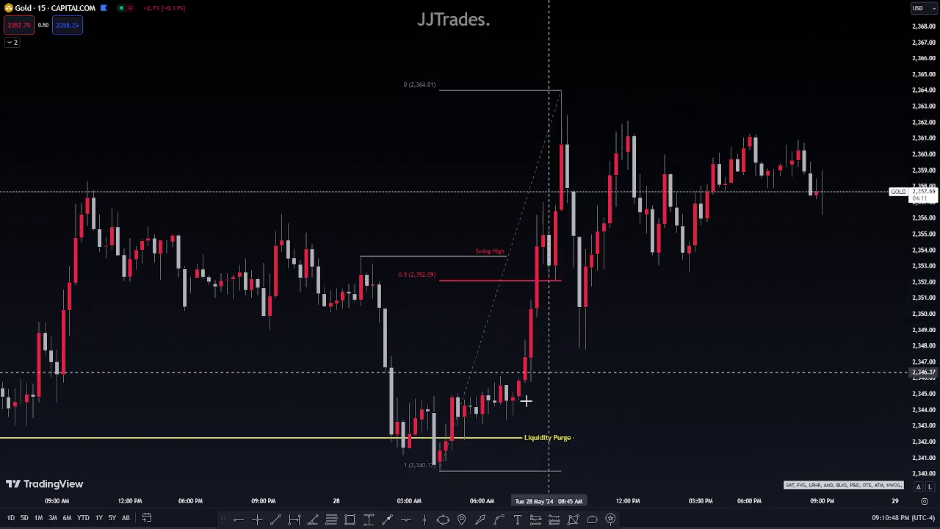
# Place a long position at about 2,349.8 with stop near 2,345.8 and target near 2,362.
pyautogui.click(554, 519)
pyautogui.click(536, 334)
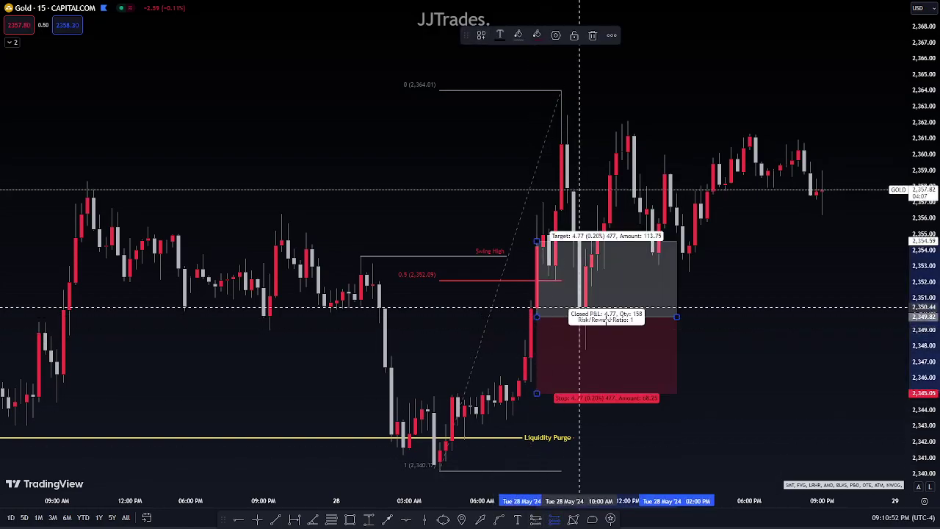
pyautogui.moveTo(539, 396); pyautogui.dragTo(541, 383)
pyautogui.click(613, 262)
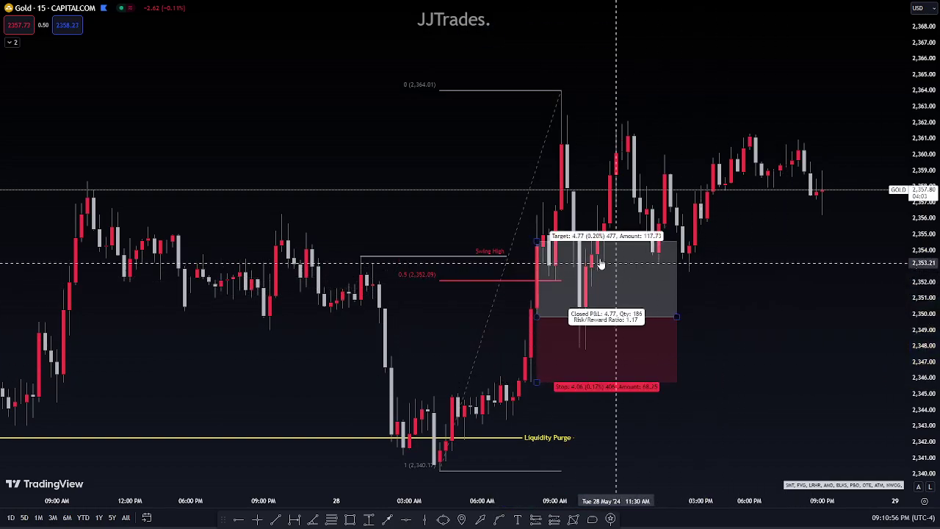
pyautogui.moveTo(537, 243); pyautogui.dragTo(629, 126)
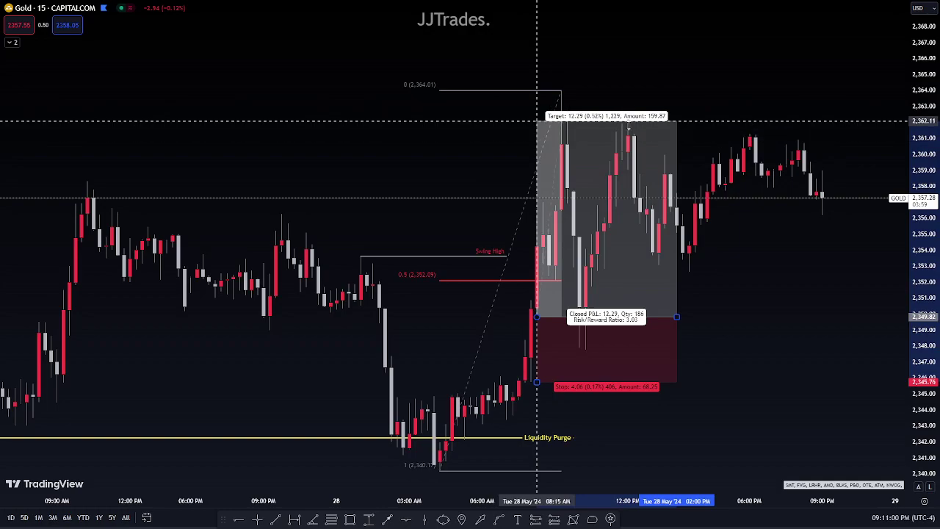
pyautogui.click(837, 157)
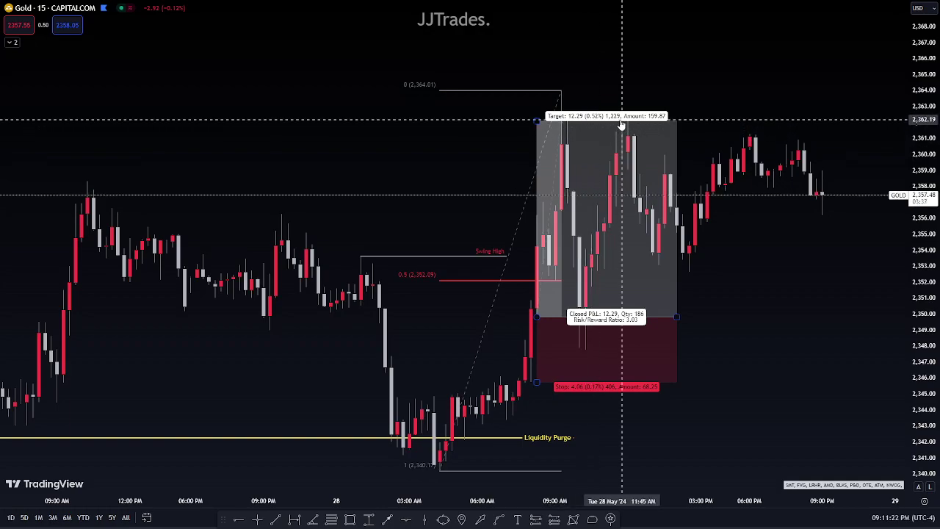
# Try a 2,352.9 target, restore it to about 2,361.9, then delete the long position.
pyautogui.moveTo(562, 138); pyautogui.dragTo(556, 268)
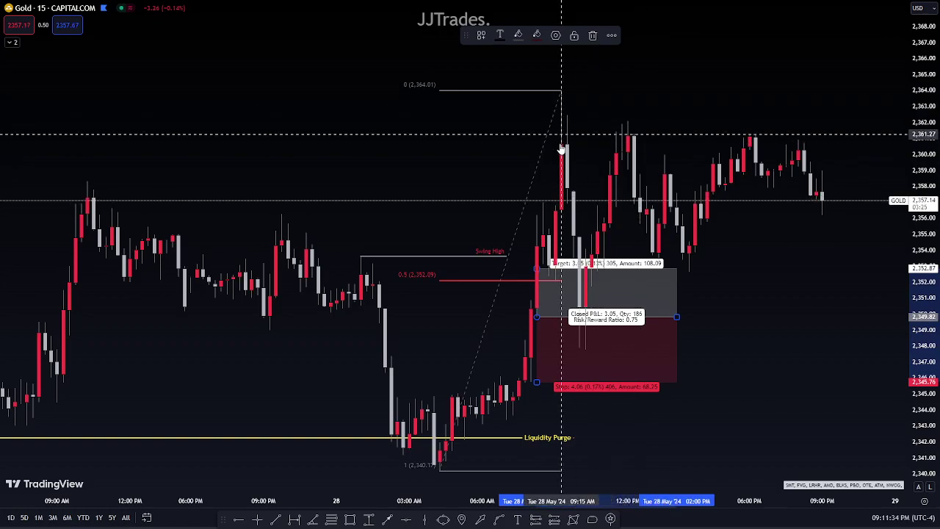
pyautogui.moveTo(537, 269); pyautogui.dragTo(622, 125)
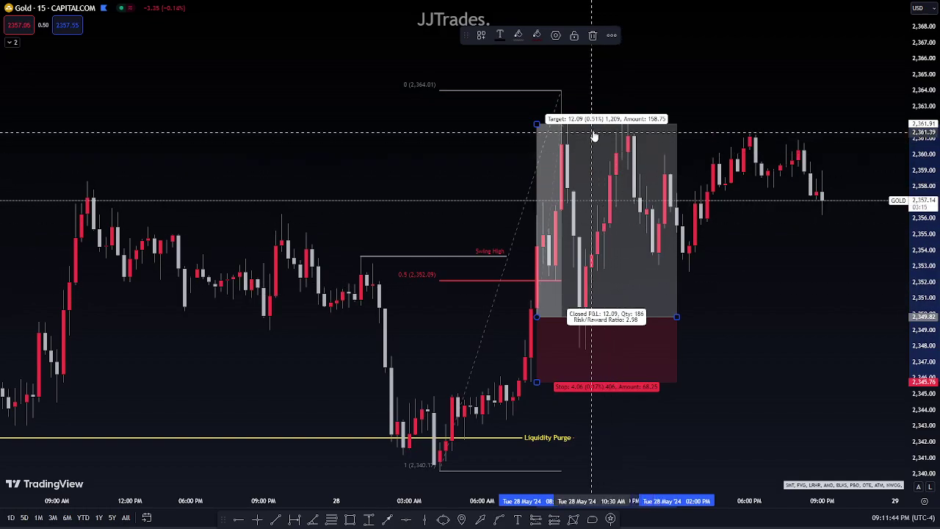
pyautogui.click(594, 35)
pyautogui.scroll(-3, 845, 162)
pyautogui.moveTo(917, 193); pyautogui.dragTo(911, 217)
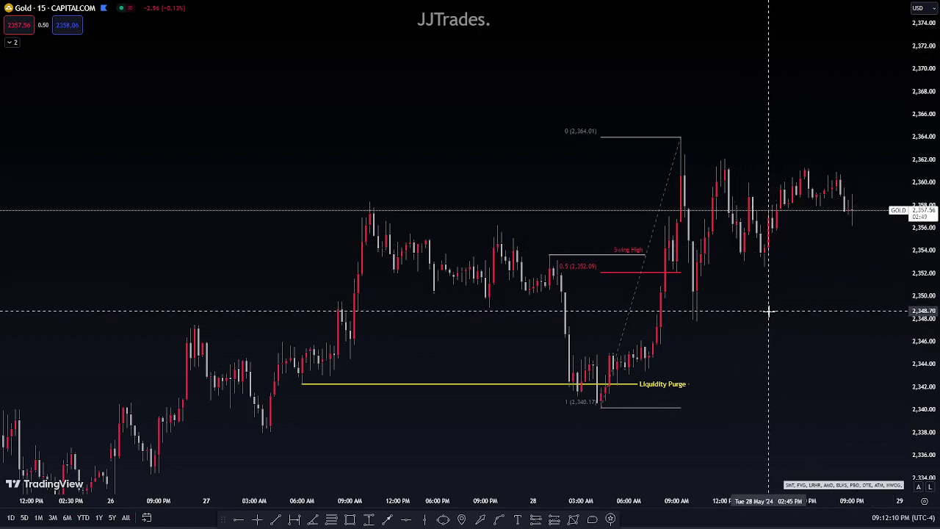
# Delete the Fibonacci retracement, the Liquidity Purge line and the Swing High line.
pyautogui.click(624, 270)
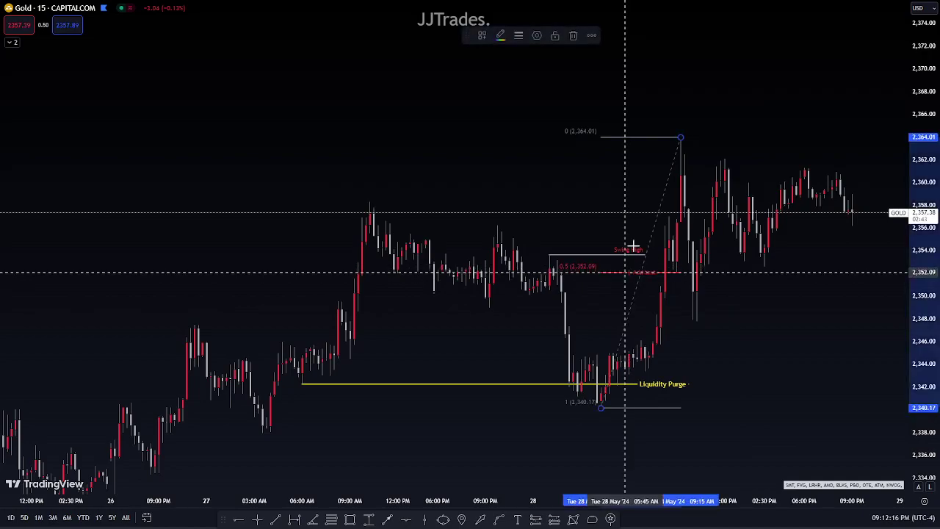
pyautogui.click(573, 35)
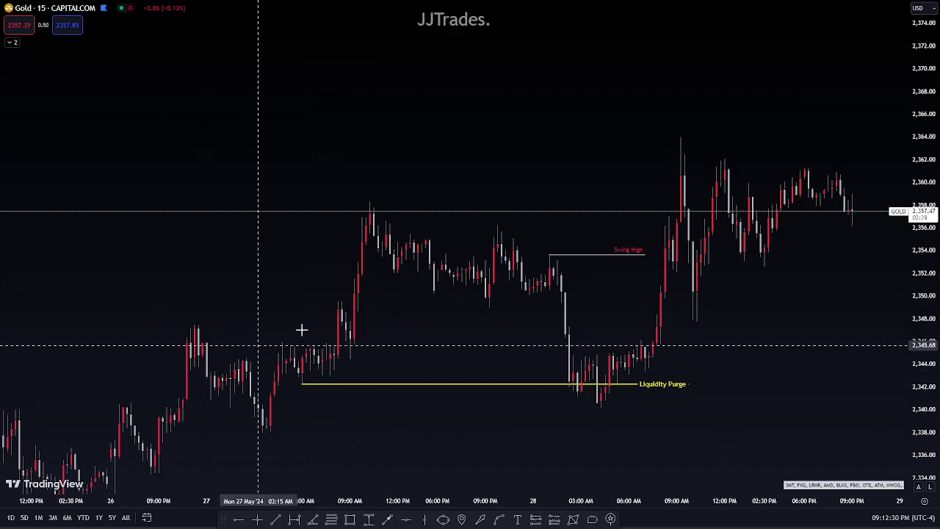
pyautogui.click(509, 384)
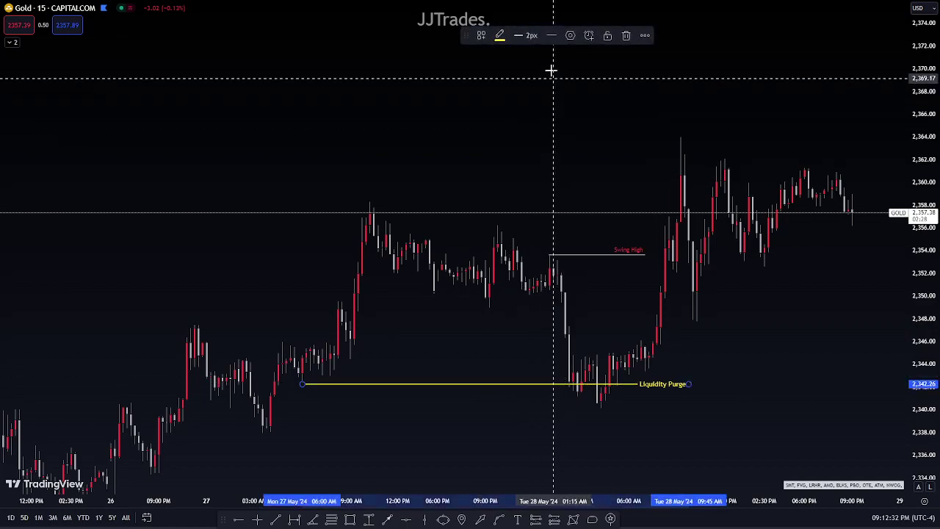
pyautogui.click(624, 36)
pyautogui.click(603, 255)
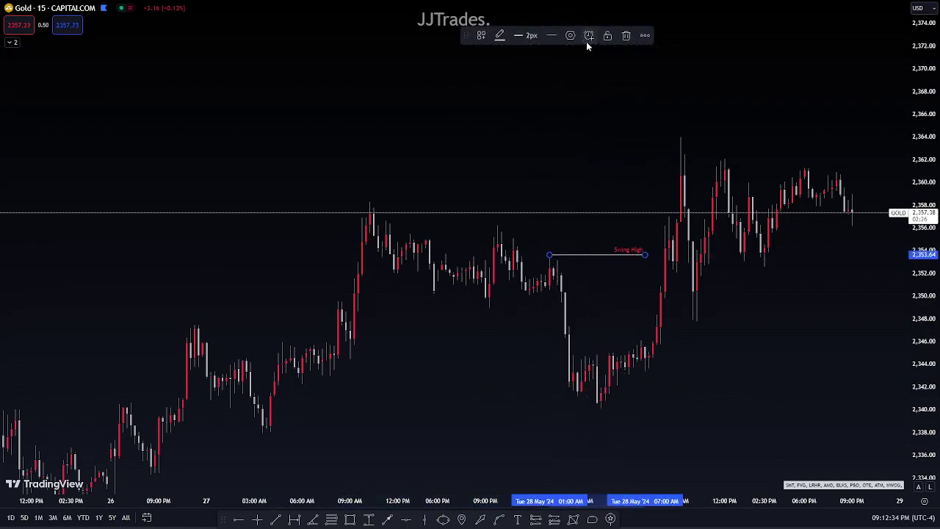
pyautogui.click(624, 36)
# Review Gold on the 1D chart, framing recent candles, then switch to the 4h timeframe.
pyautogui.write('1D')
pyautogui.press('Return')
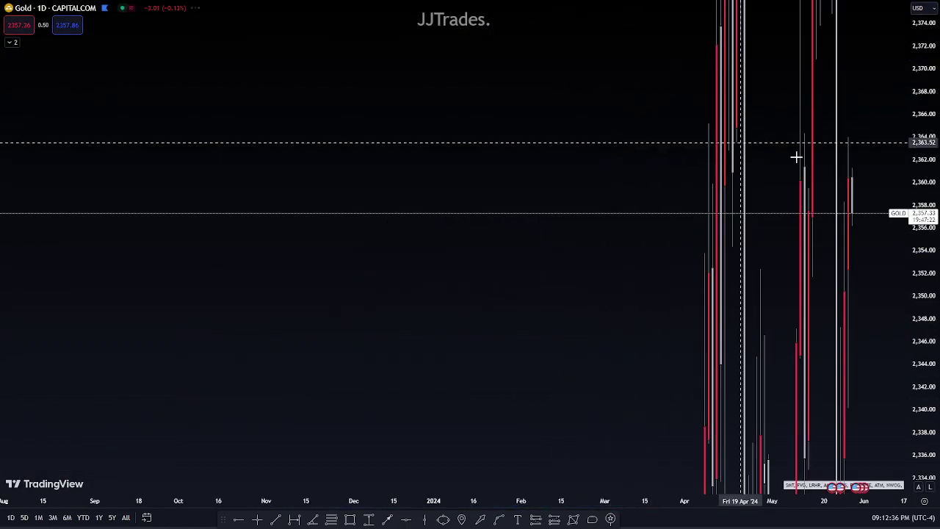
pyautogui.scroll(5, 798, 389)
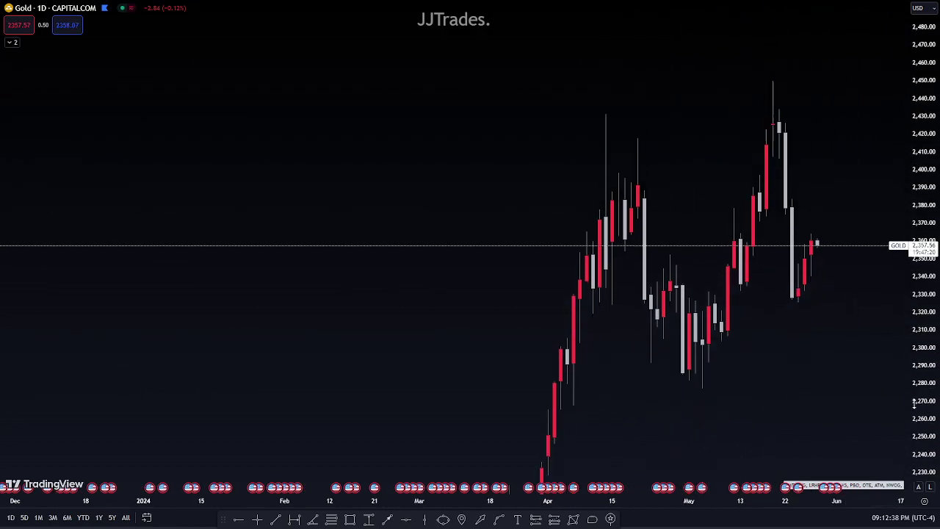
pyautogui.scroll(3, 817, 294)
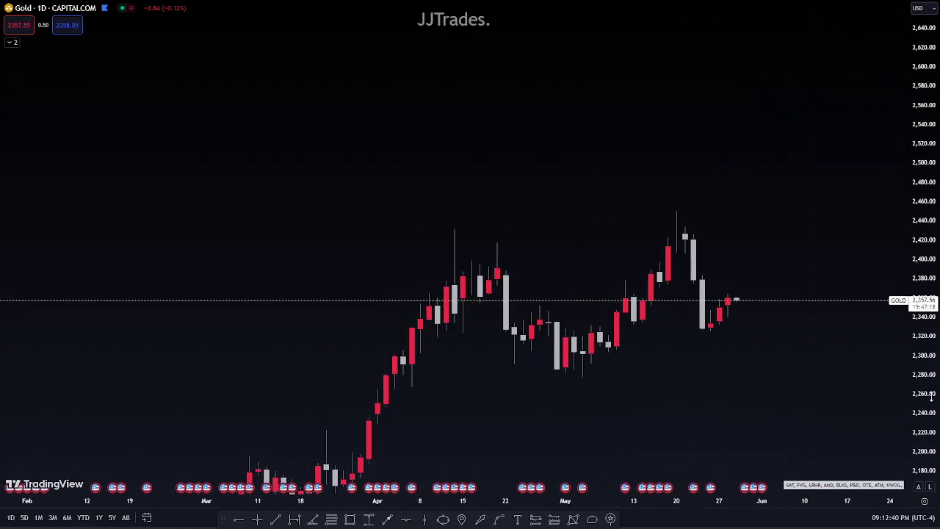
pyautogui.moveTo(931, 397); pyautogui.dragTo(930, 345)
pyautogui.moveTo(830, 286); pyautogui.dragTo(750, 170)
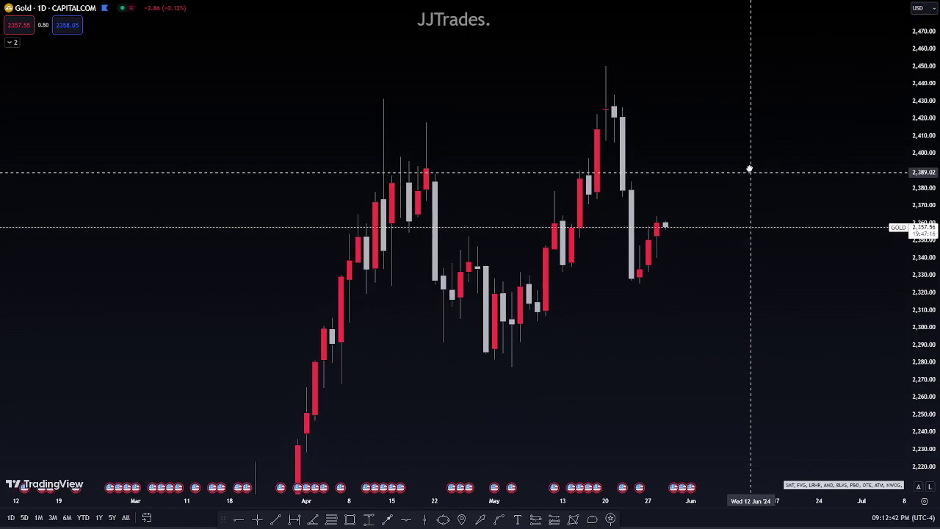
pyautogui.scroll(-5, 803, 99)
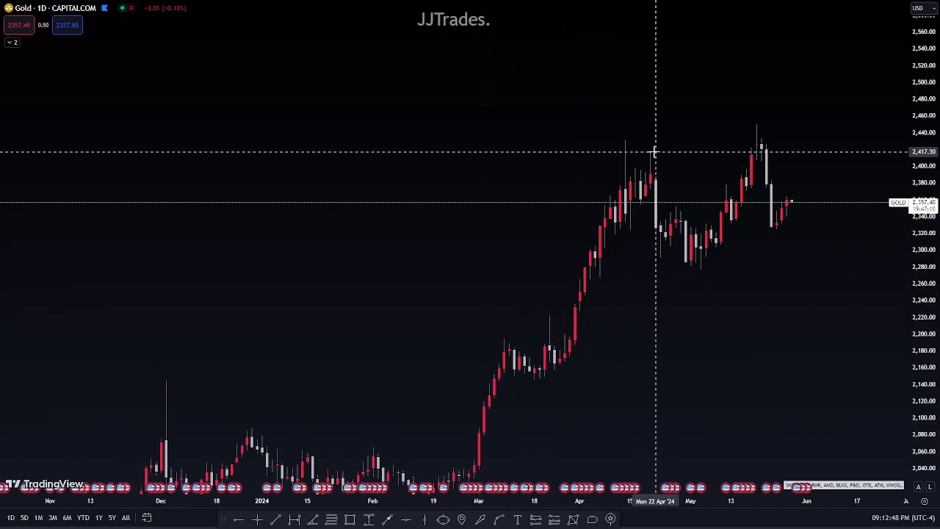
pyautogui.scroll(3, 620, 197)
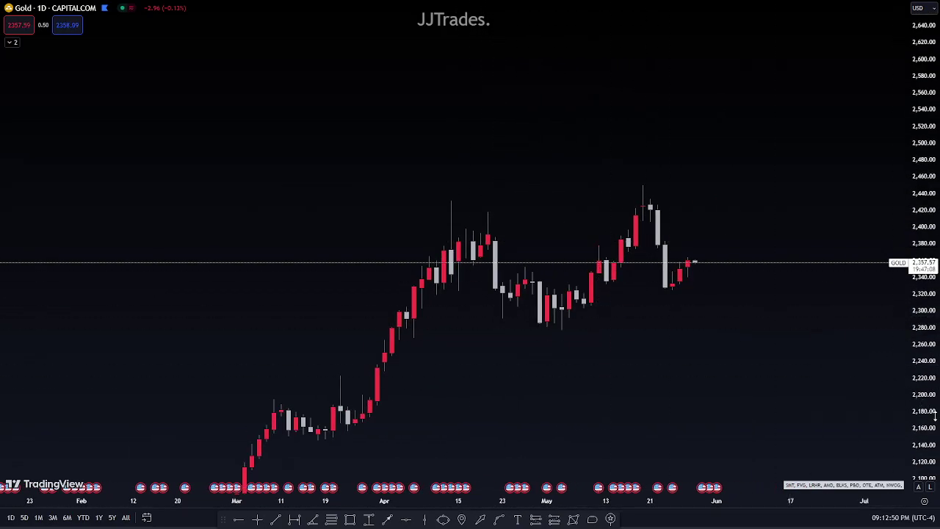
pyautogui.write('4h')
pyautogui.press('Return')
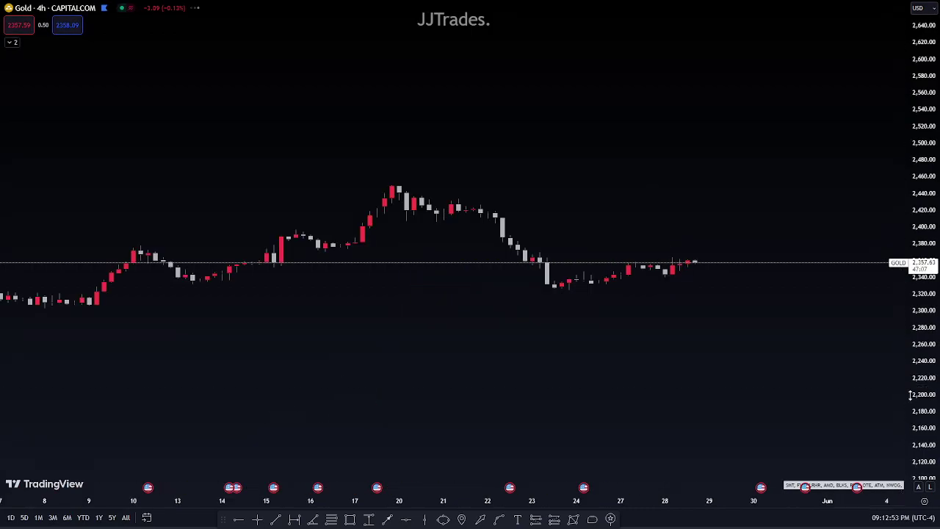
pyautogui.scroll(-3, 879, 237)
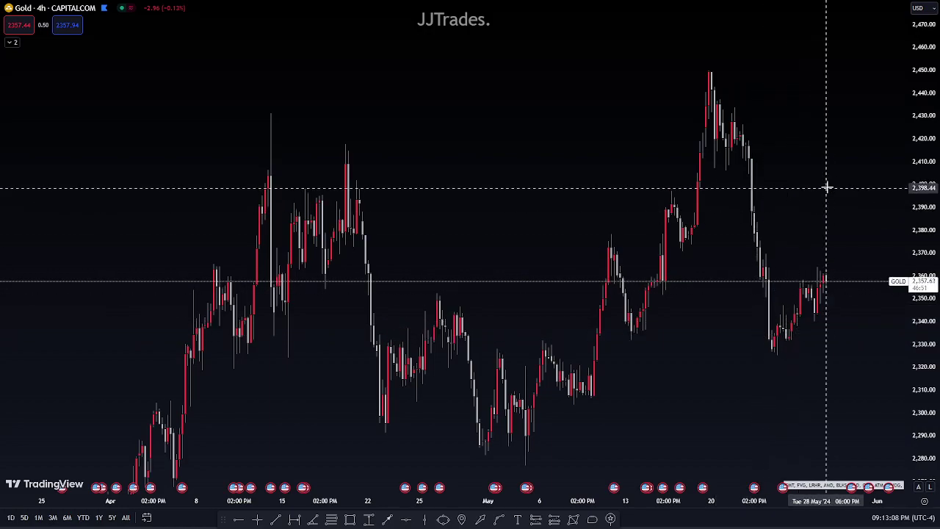
pyautogui.scroll(4, 833, 246)
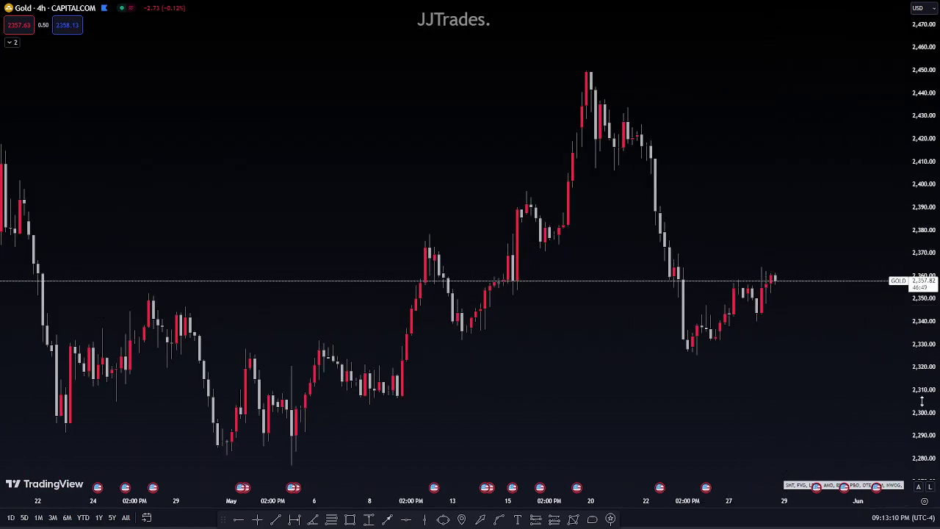
pyautogui.scroll(4, 869, 216)
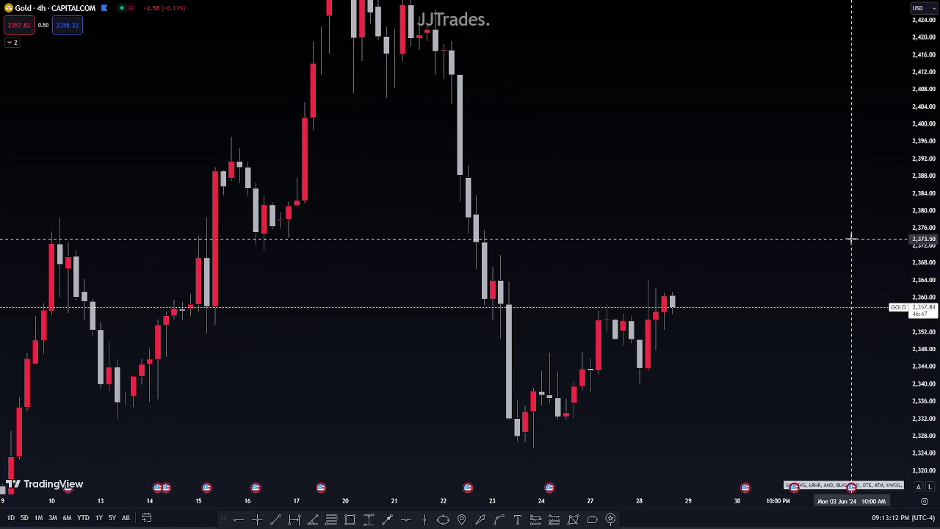